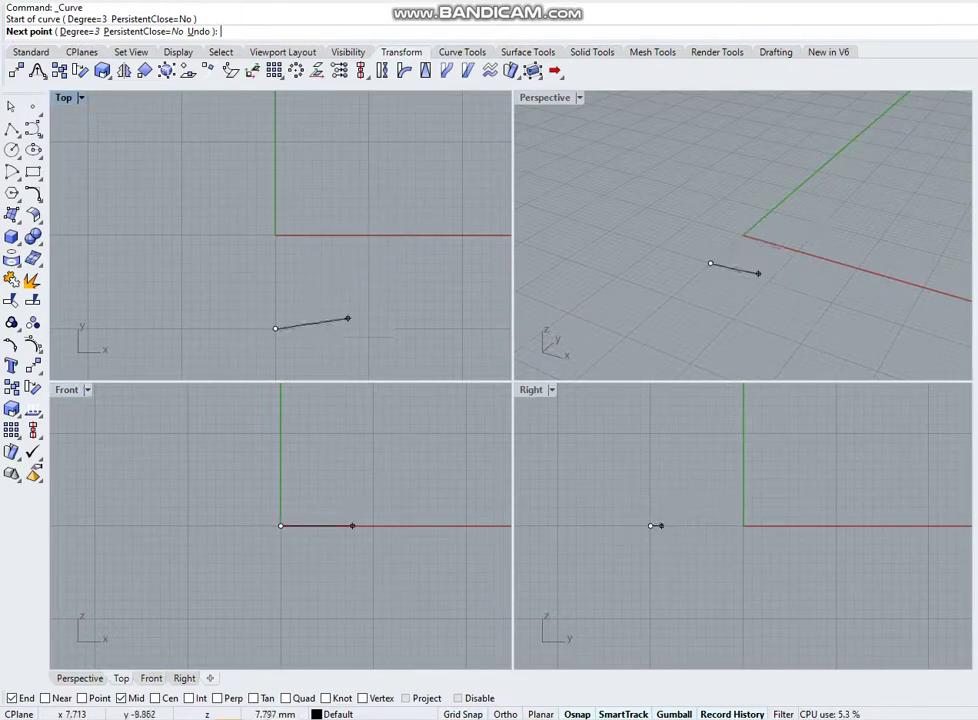
Draw a degree-3 control-point curve for the right half of a heart in the Top view, ending at 0,10 on the vertical axis
left_click(364, 224)
left_click(368, 169)
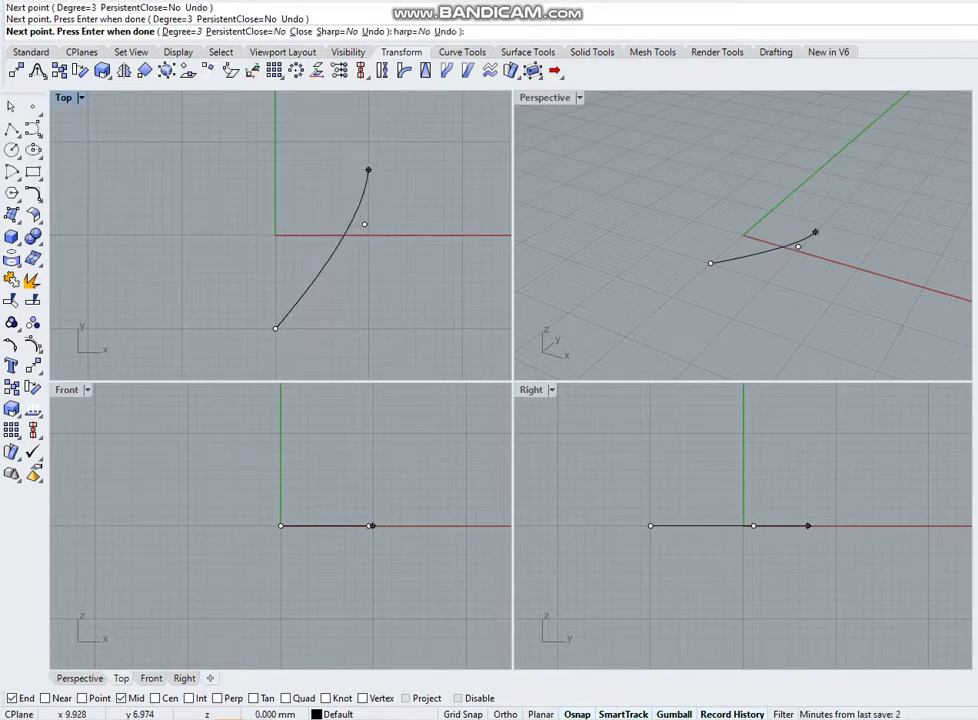
left_click(347, 129)
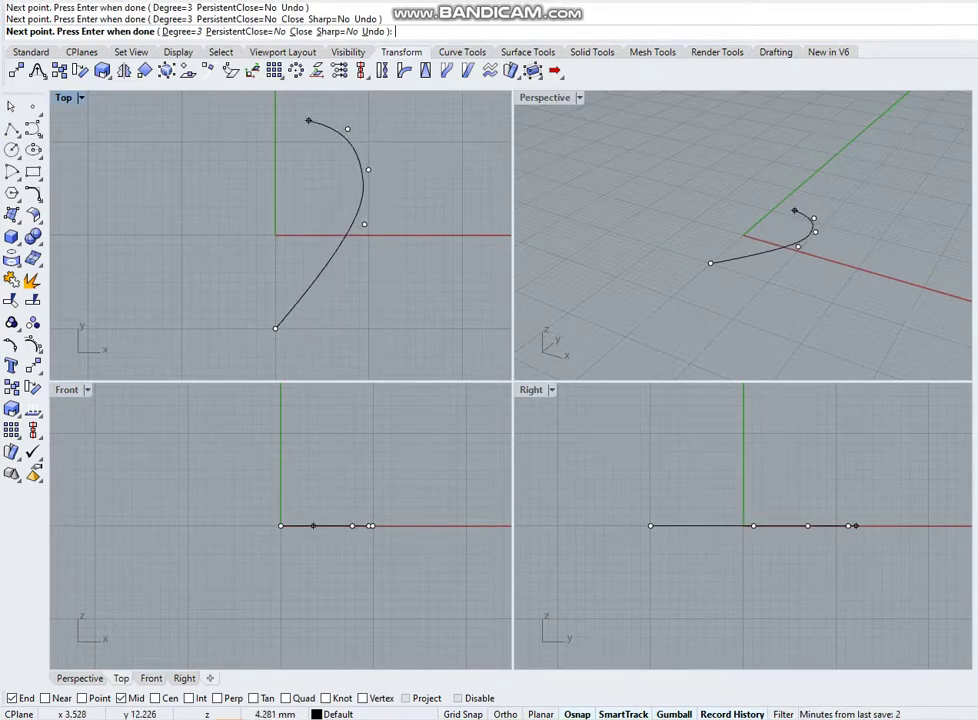
left_click(308, 121)
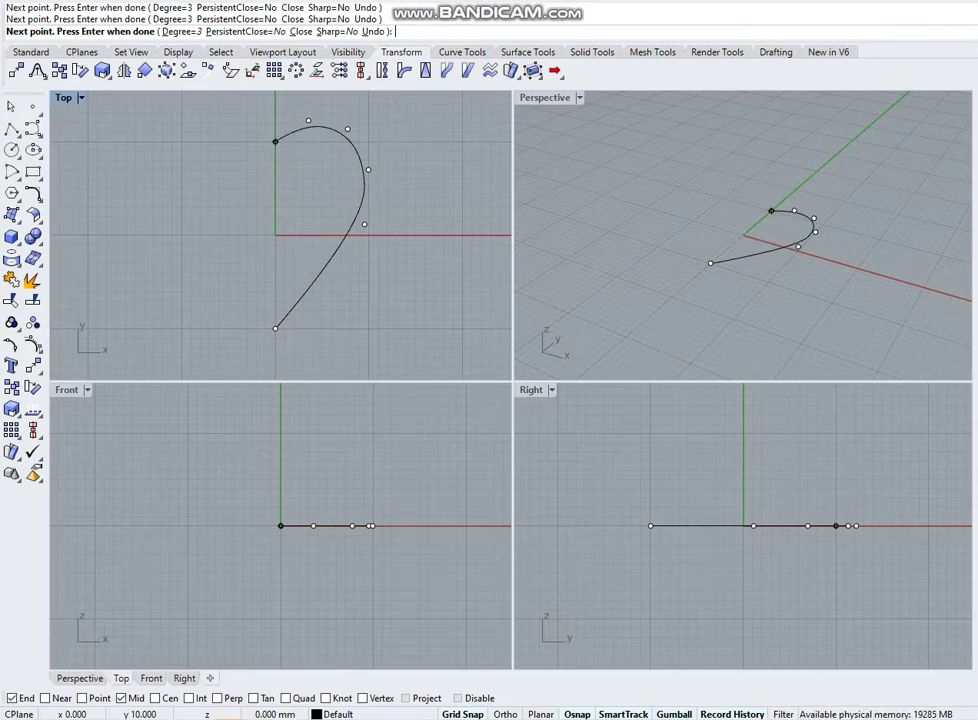
left_click(275, 141)
key("Return")
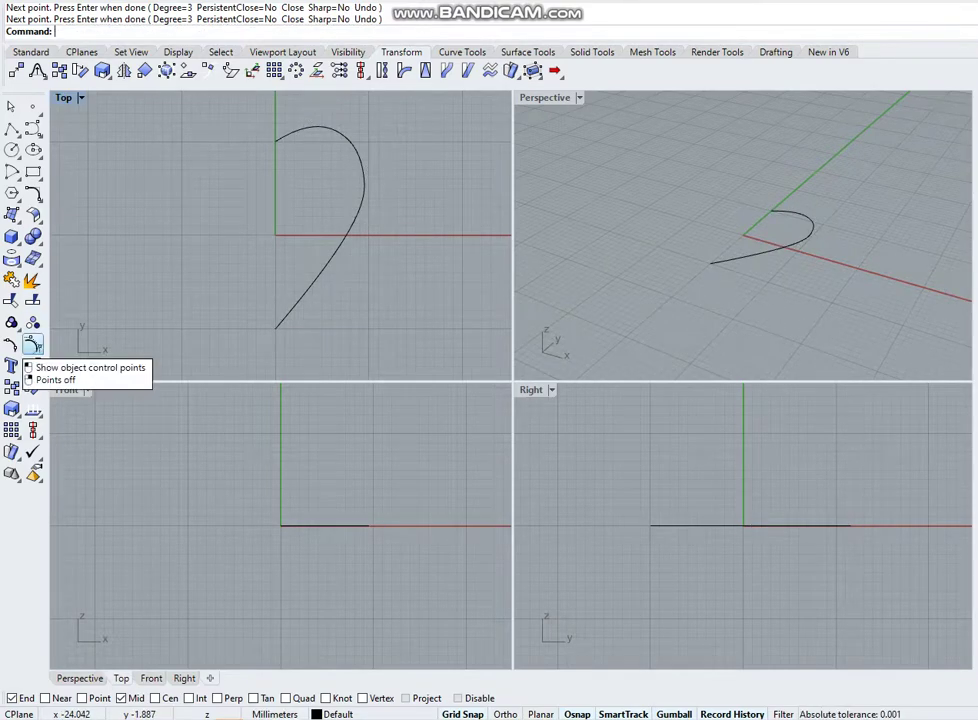
Show the half-heart curve's control points and move the outermost point about 1 mm outward
left_click(25, 262)
left_click(364, 192)
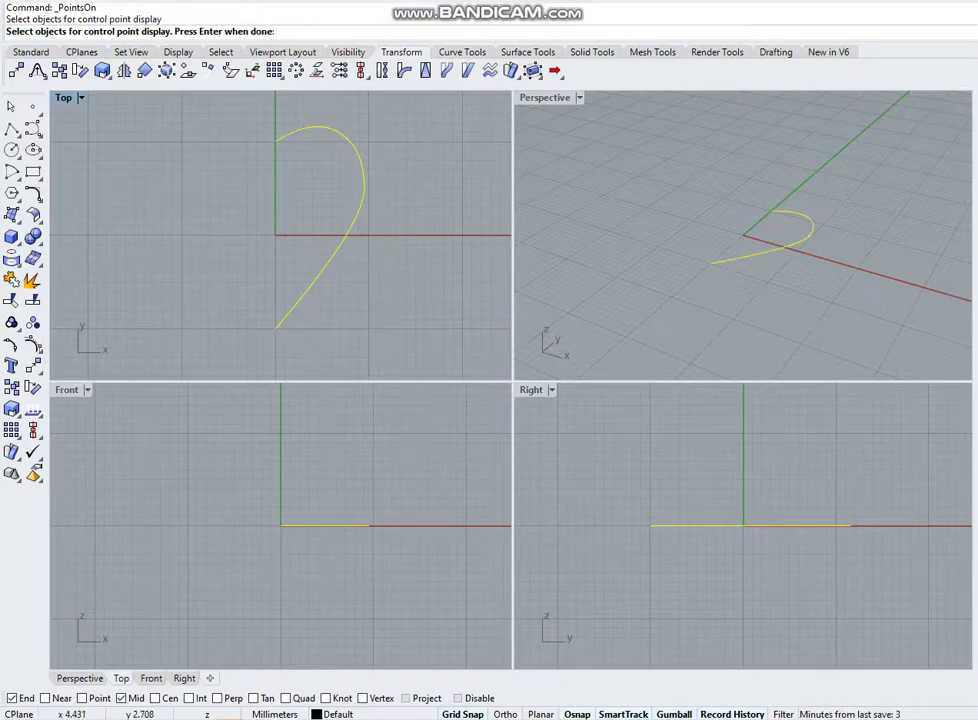
key("Return")
left_click(368, 169)
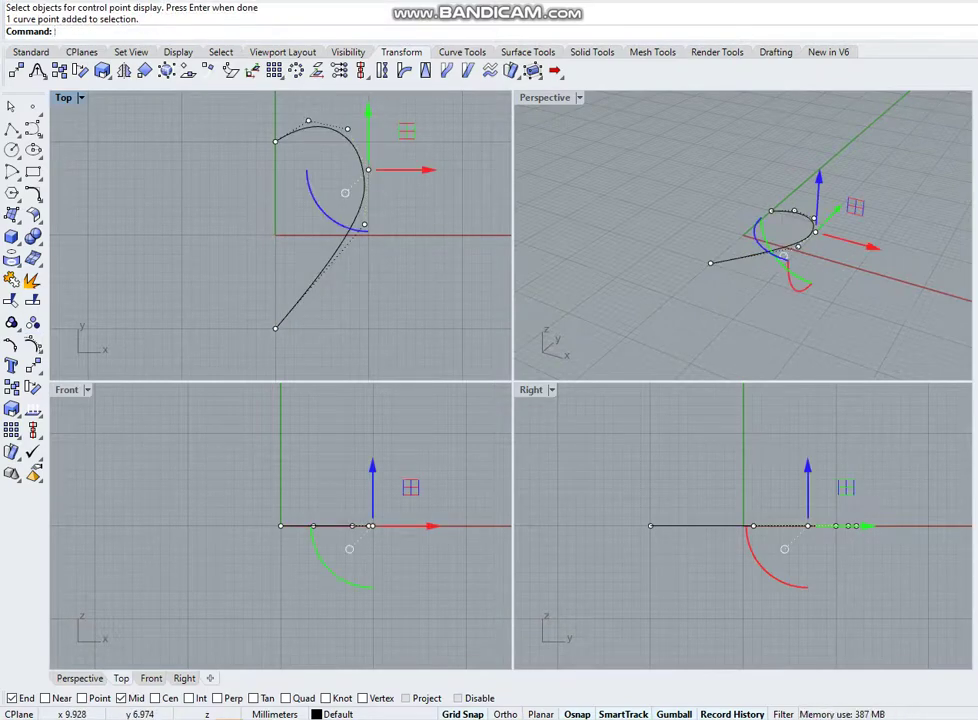
left_click_drag(368, 169, 378, 169)
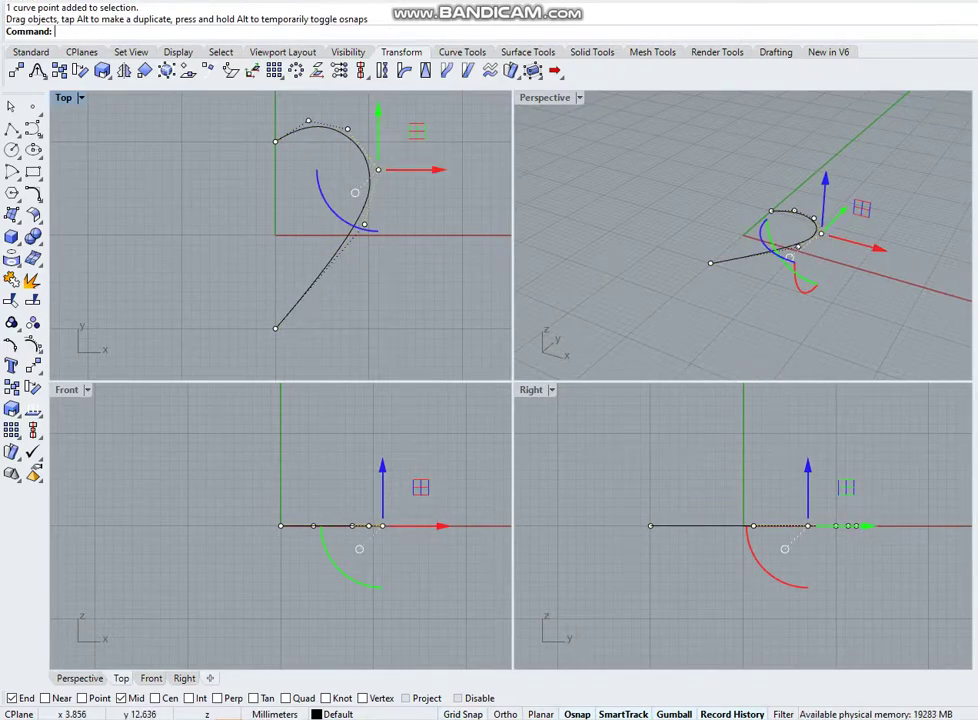
Round the upper lobe by shifting its top control point slightly inward, the outermost point down and the upper-right point outward
left_click(308, 121)
left_click_drag(308, 121, 304, 122)
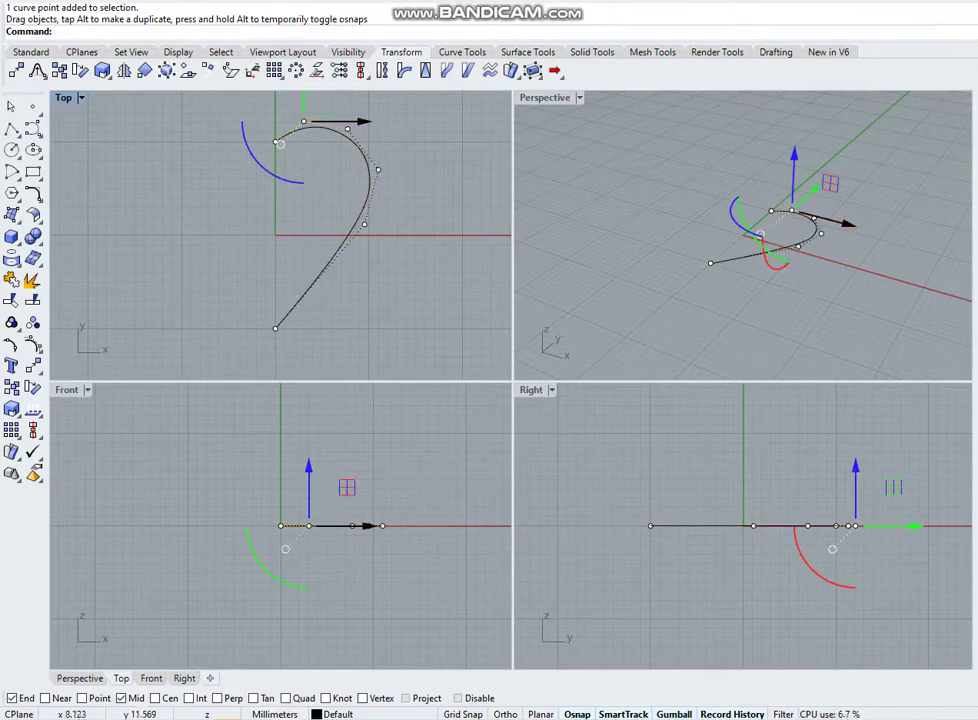
left_click(277, 141)
left_click_drag(378, 169, 378, 194)
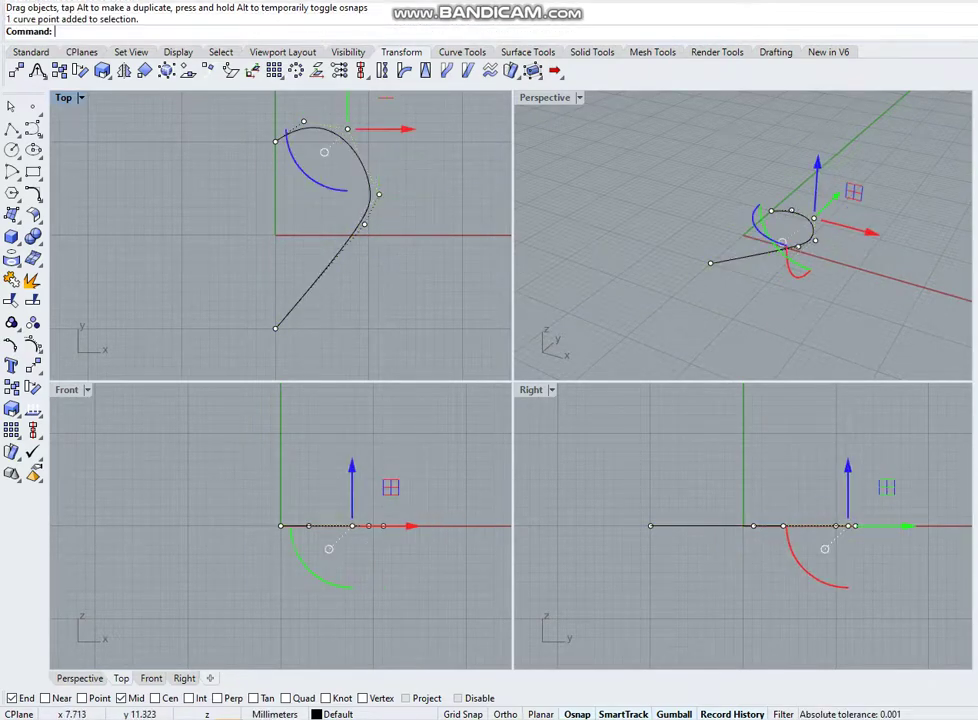
left_click_drag(347, 128, 354, 127)
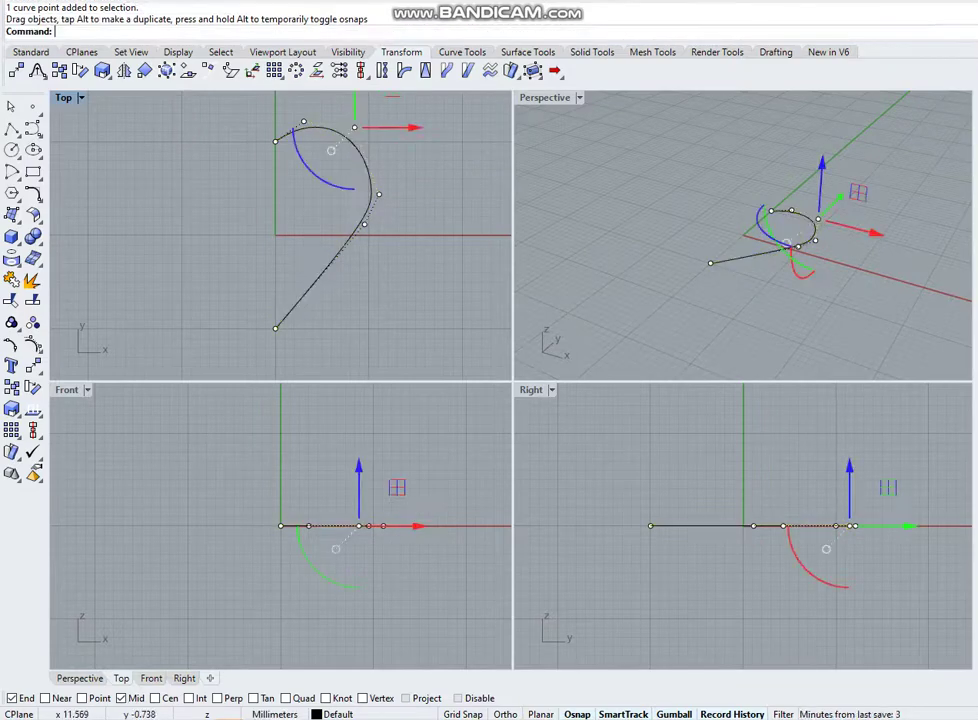
Fill out the lower flank by moving its control point down about 2 mm and the outermost point about 1 mm outward
left_click(363, 224)
left_click_drag(363, 224, 365, 246)
left_click(378, 194)
left_click_drag(378, 194, 386, 194)
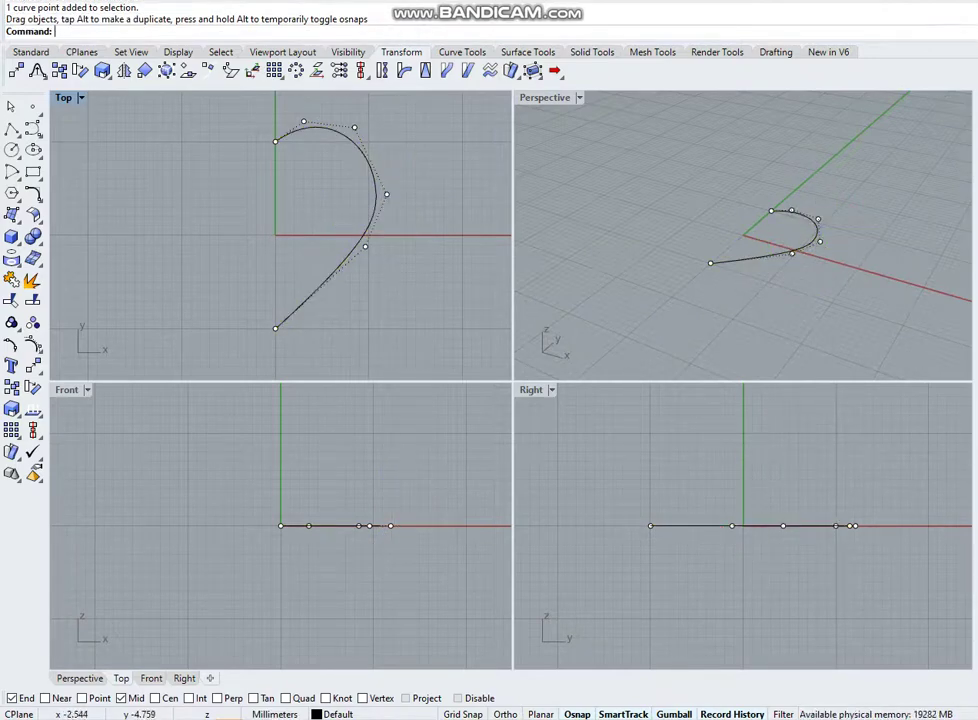
Mirror a copy of the half-heart curve across the vertical axis, starting the mirror plane at the curve's upper end
left_click(124, 70)
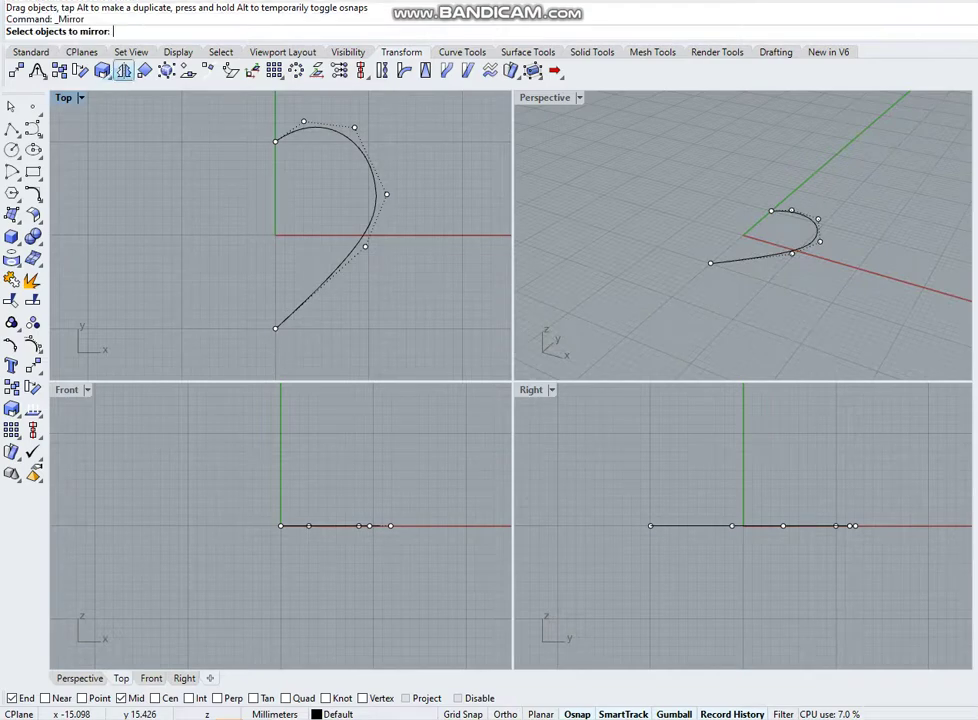
left_click(304, 129)
key("Return")
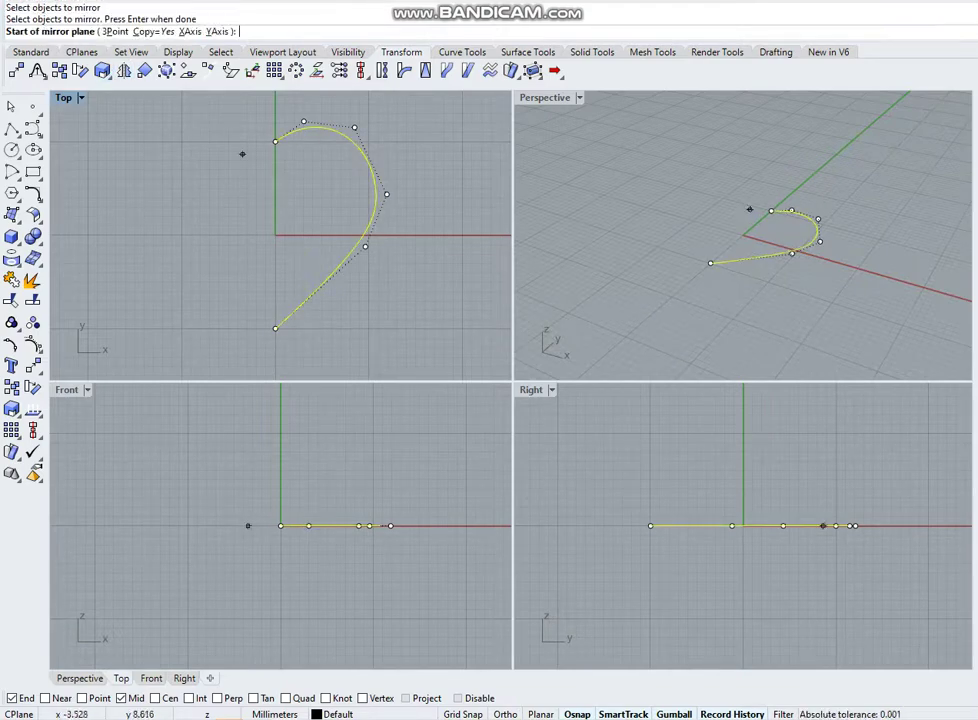
left_click(276, 140)
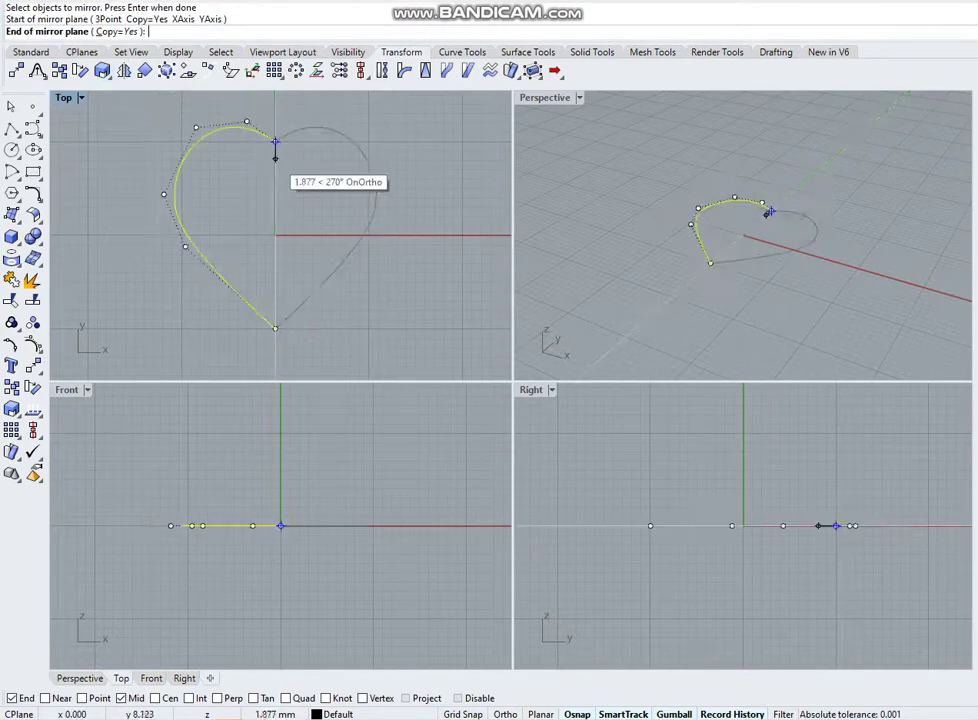
left_click(275, 160)
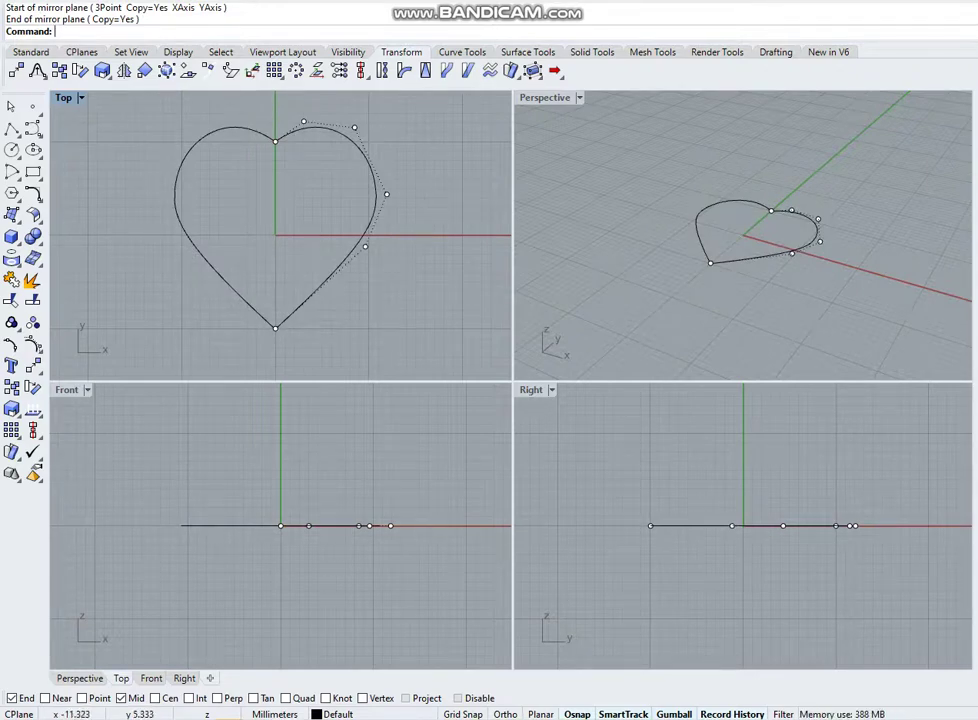
Join the two heart halves into one closed curve
left_click_drag(153, 97, 413, 352)
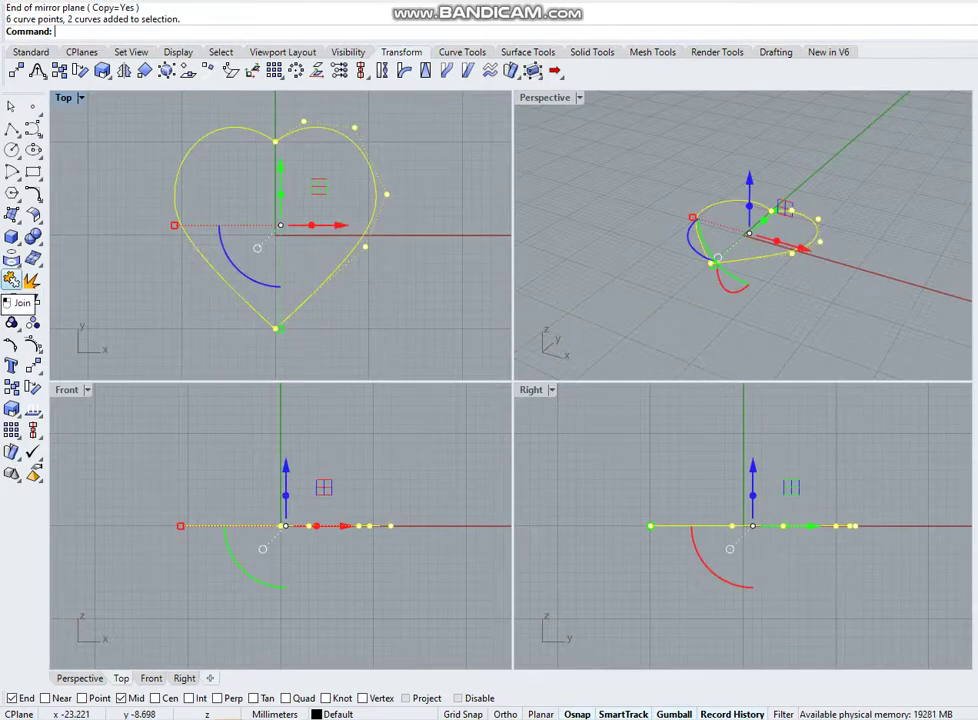
left_click(11, 280)
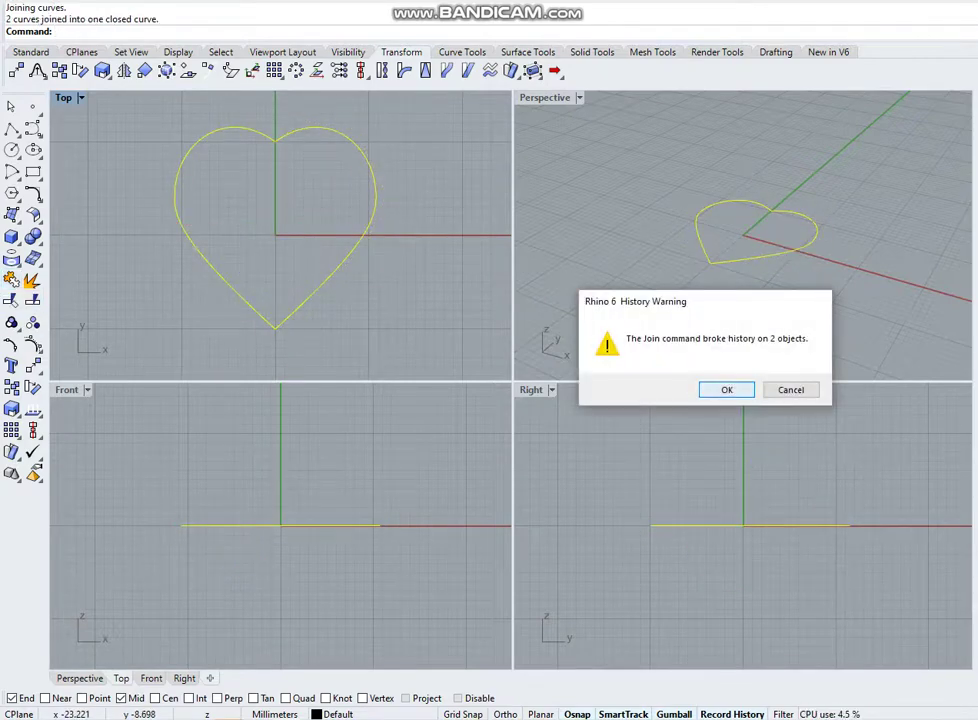
key("Return")
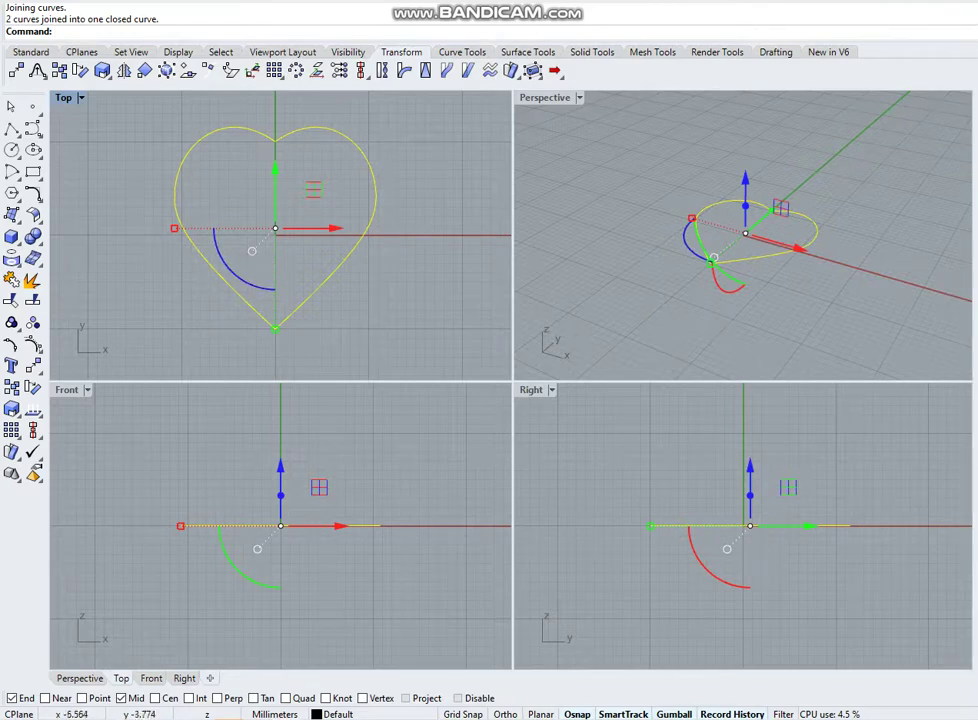
Extrude the heart outline straight upward about 2 mm as an open surface without end caps
left_click(14, 216)
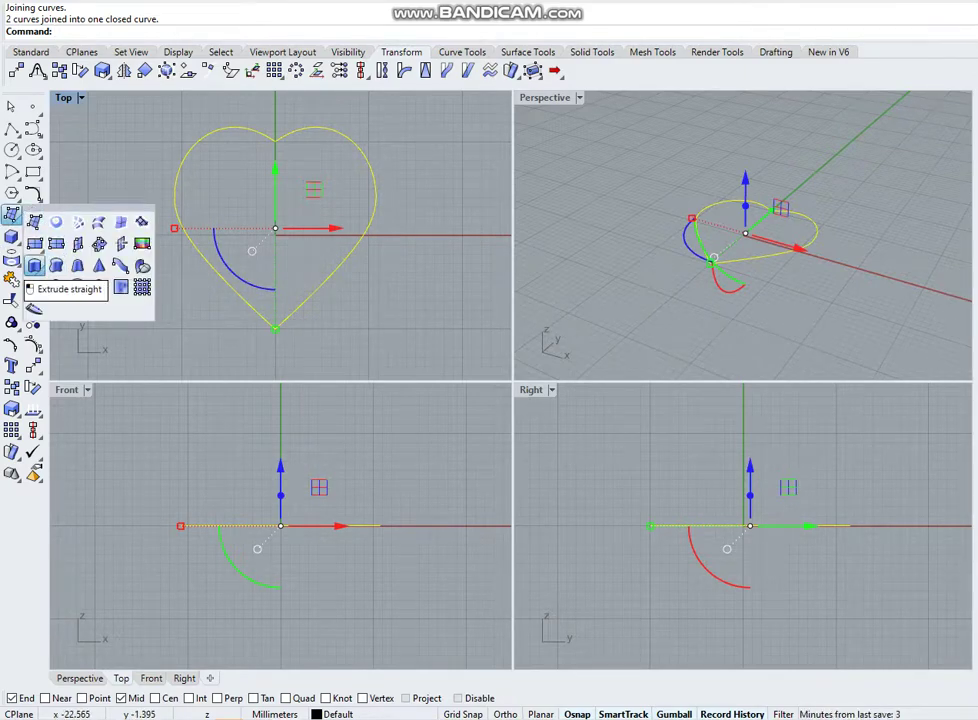
left_click(34, 266)
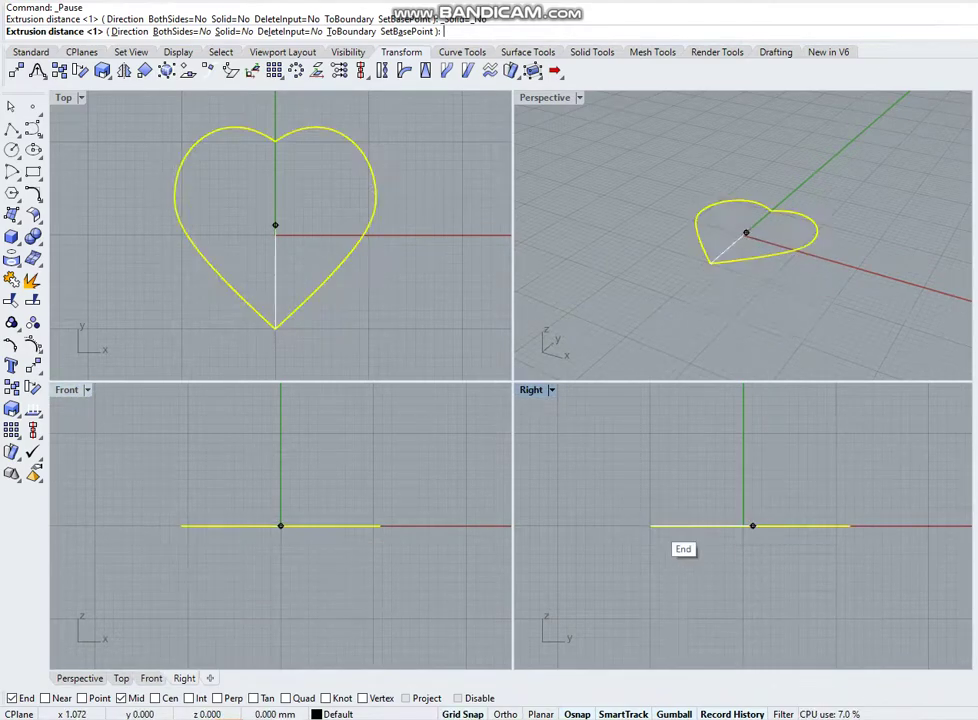
left_click(752, 521)
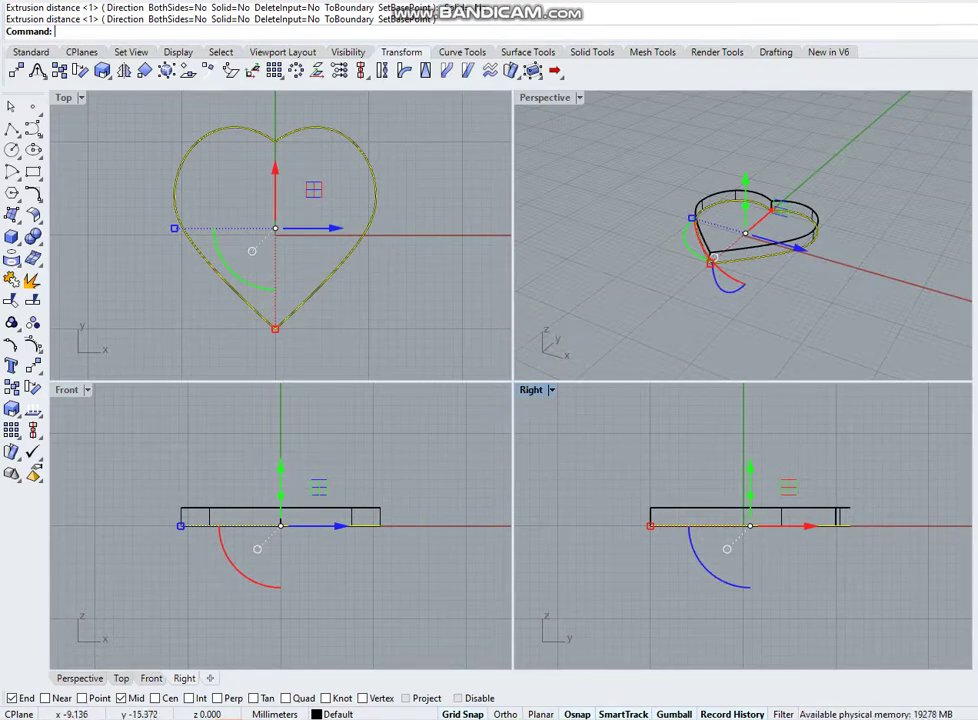
left_click(604, 187)
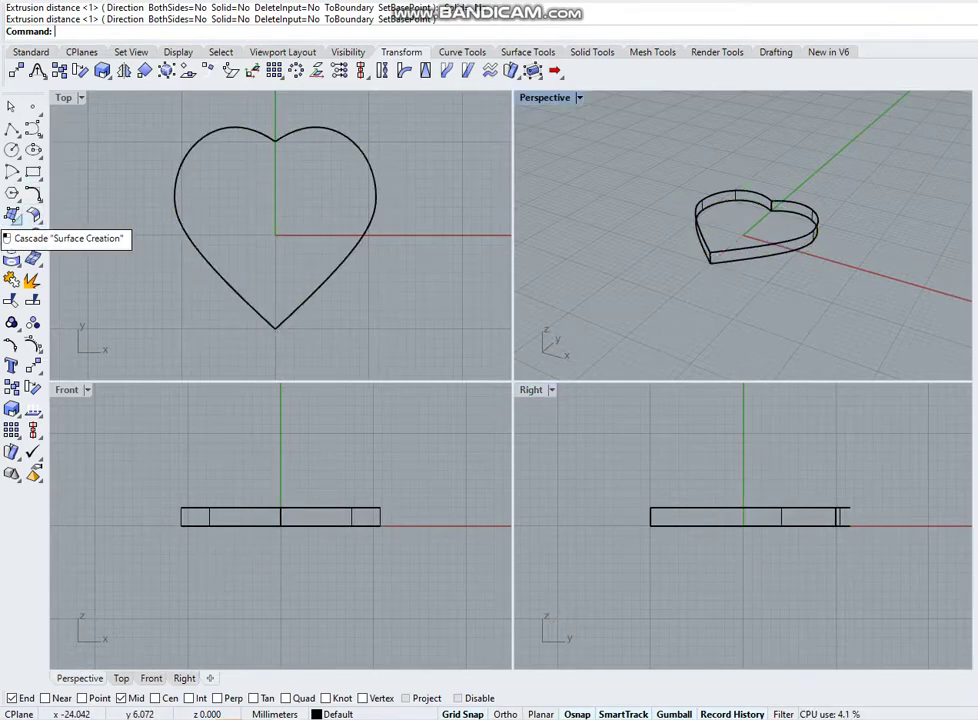
Fit a Patch surface to the upper edge of the heart band with 30 U spans and 30 V spans, and preview it
left_click(12, 214)
left_click(140, 220)
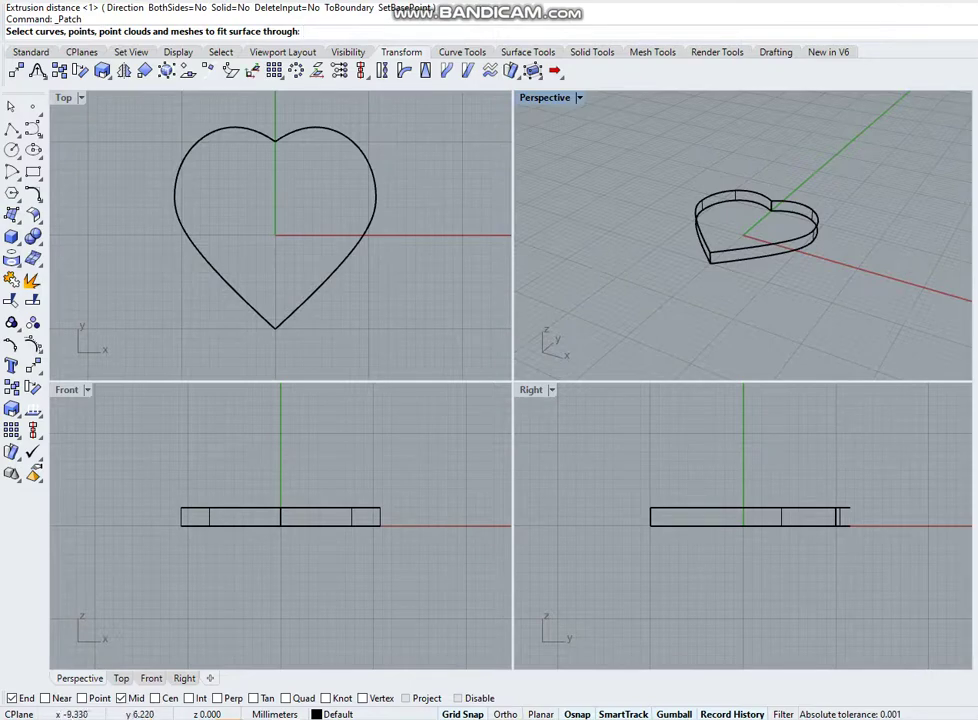
left_click_drag(637, 485, 855, 515)
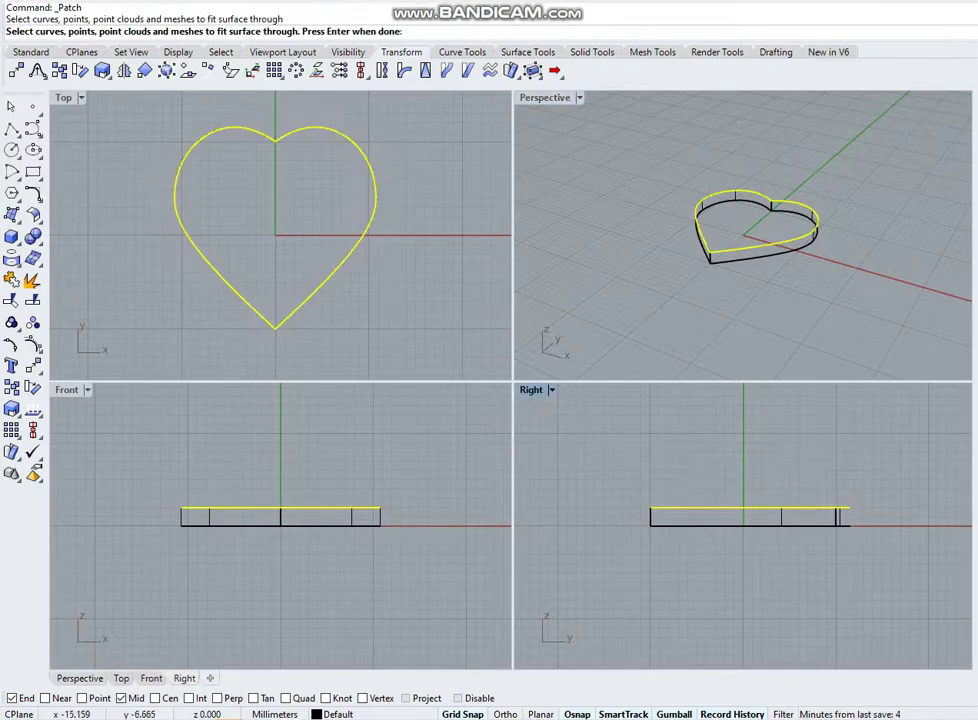
key("Return")
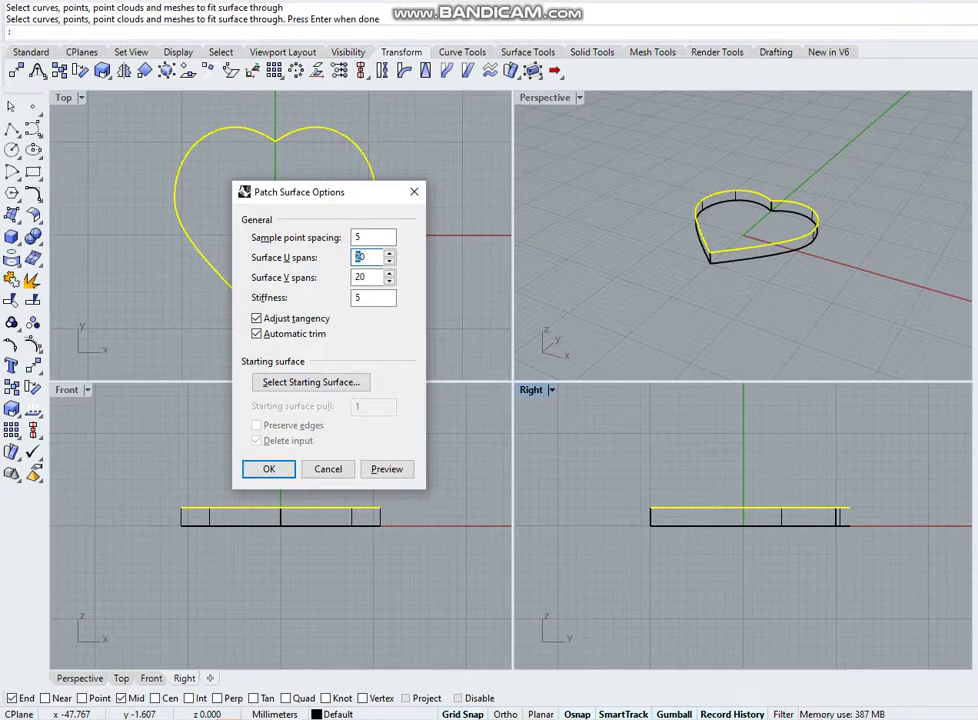
left_click(358, 257)
type("30")
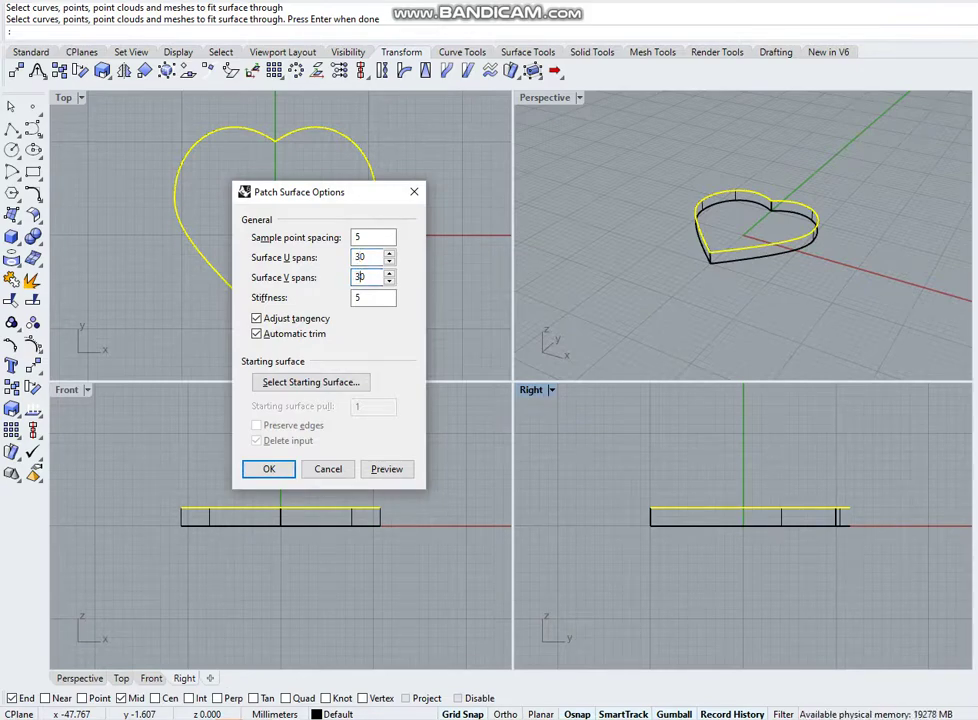
left_click(387, 469)
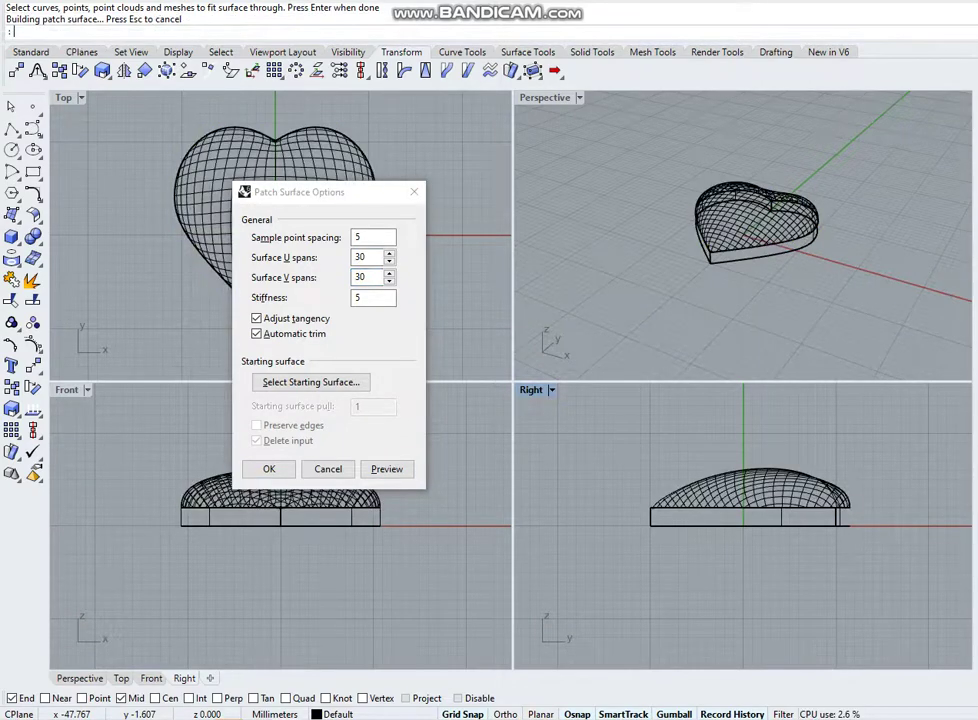
Switch the Perspective view to Shaded display, check the domed patch and accept it
right_click_drag(800, 275, 672, 303)
left_click(579, 97)
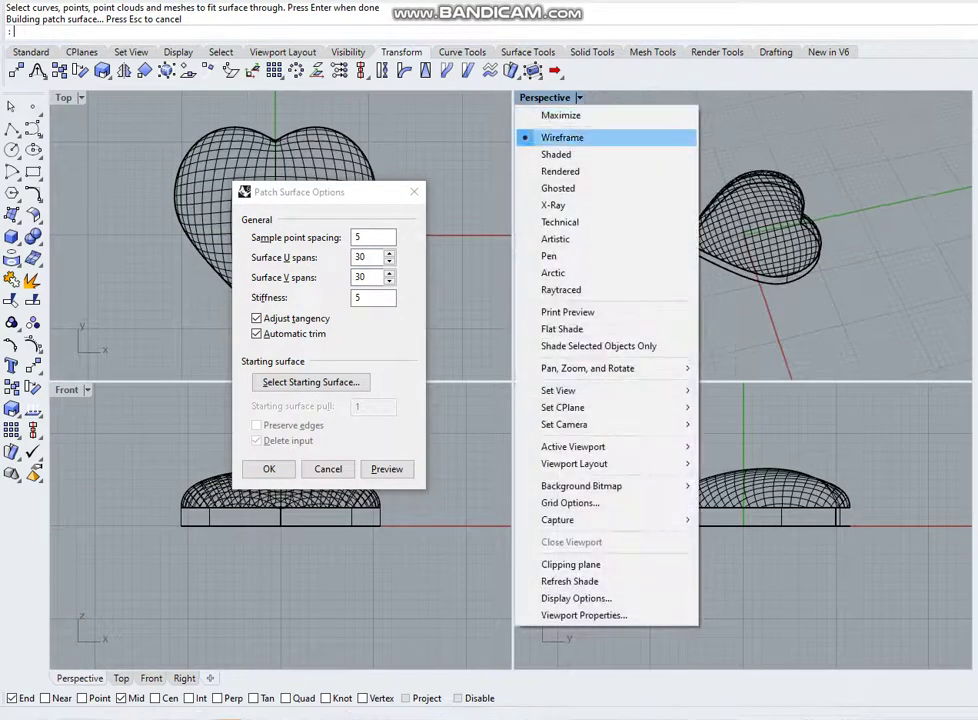
left_click(548, 153)
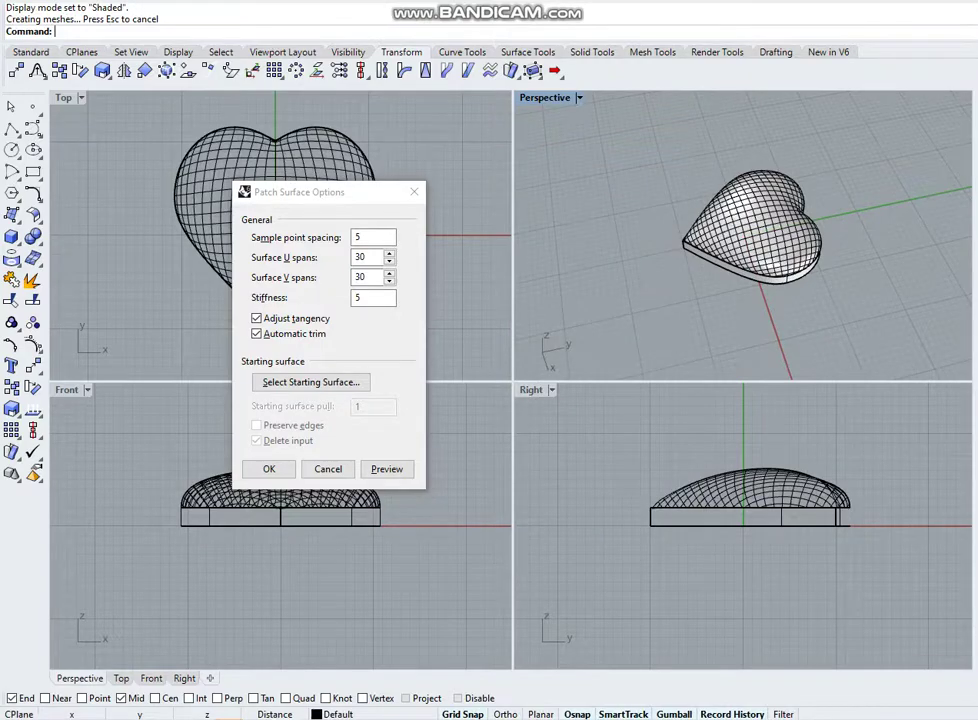
right_click_drag(645, 230, 732, 262)
scroll(738, 195, "up", 5)
scroll(752, 240, "up", 4)
scroll(752, 240, "down", 4)
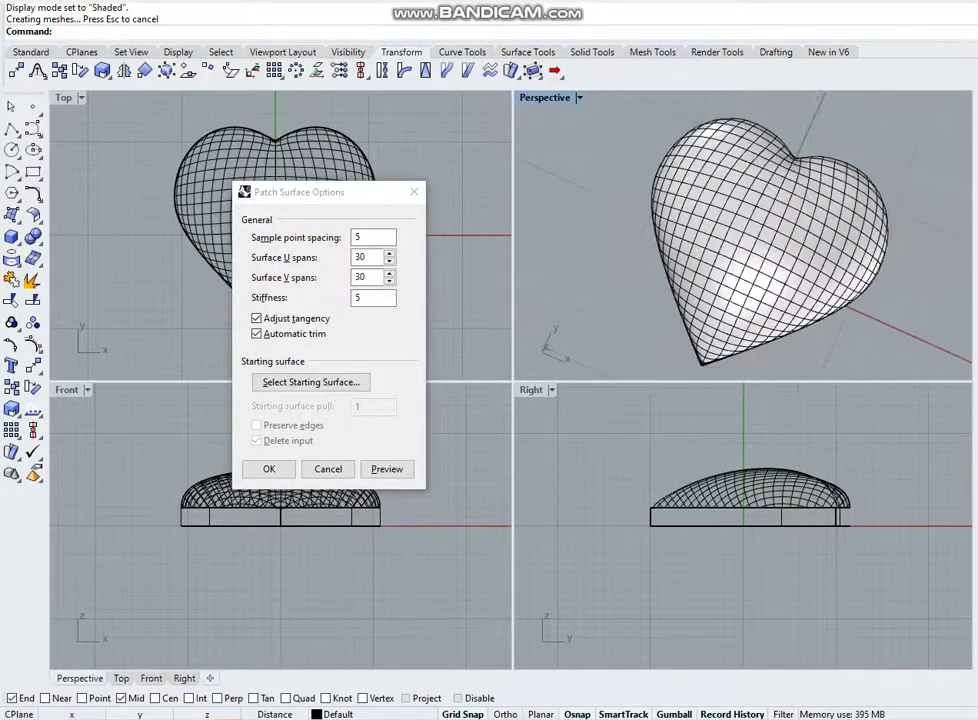
left_click(269, 469)
Mirror a copy of the domed patch in the Front view across a horizontal plane at mid-height of the heart band
right_click_drag(797, 258, 768, 178)
left_click(708, 246)
left_click(618, 298)
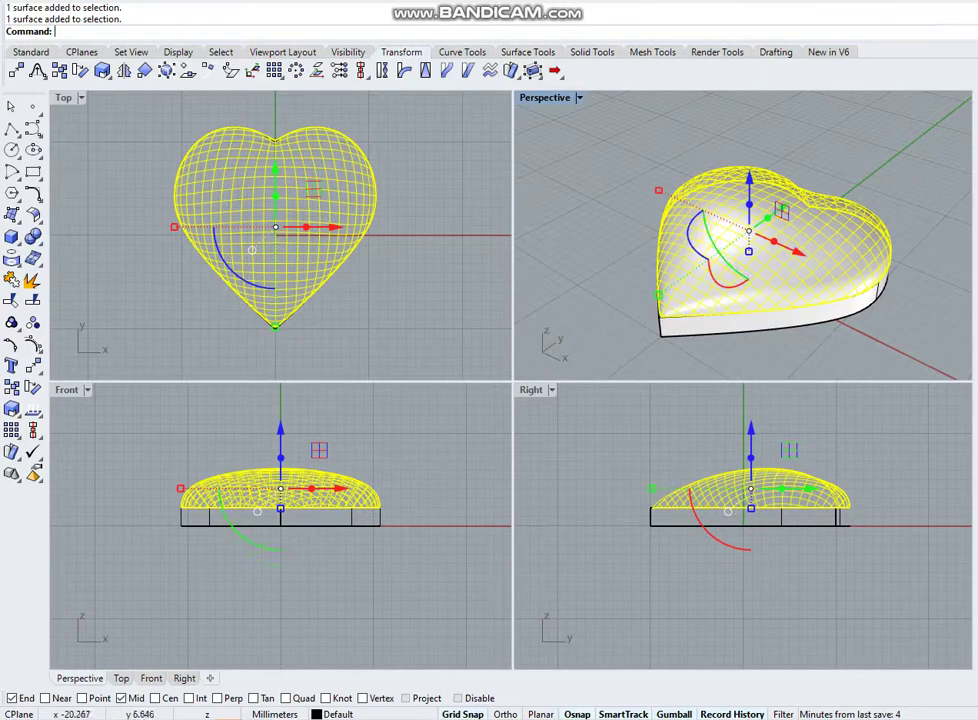
left_click(123, 70)
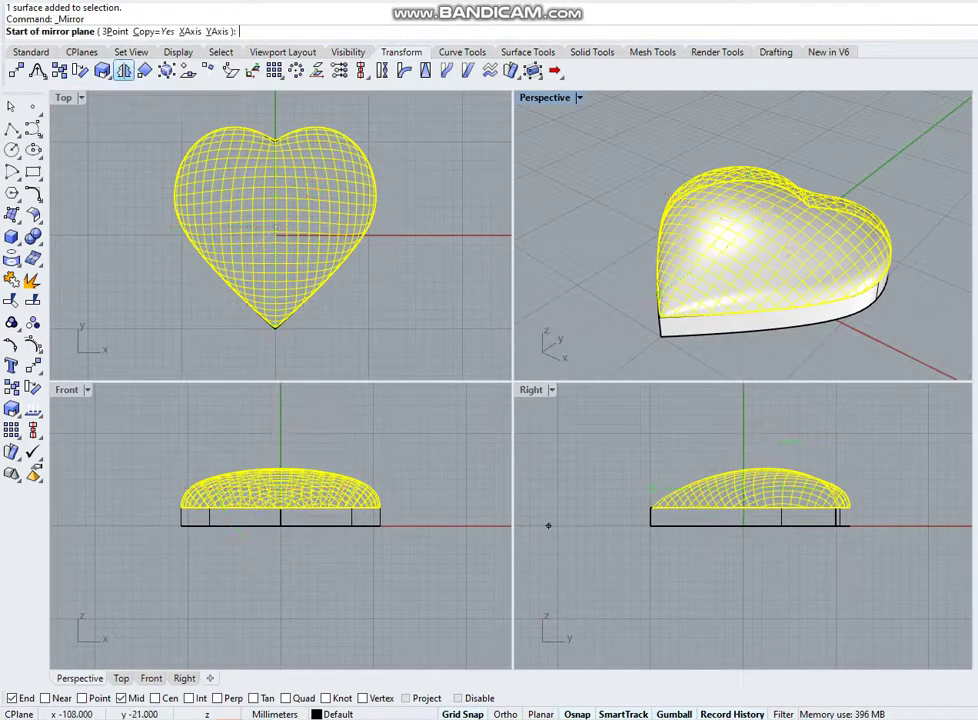
left_click(160, 516)
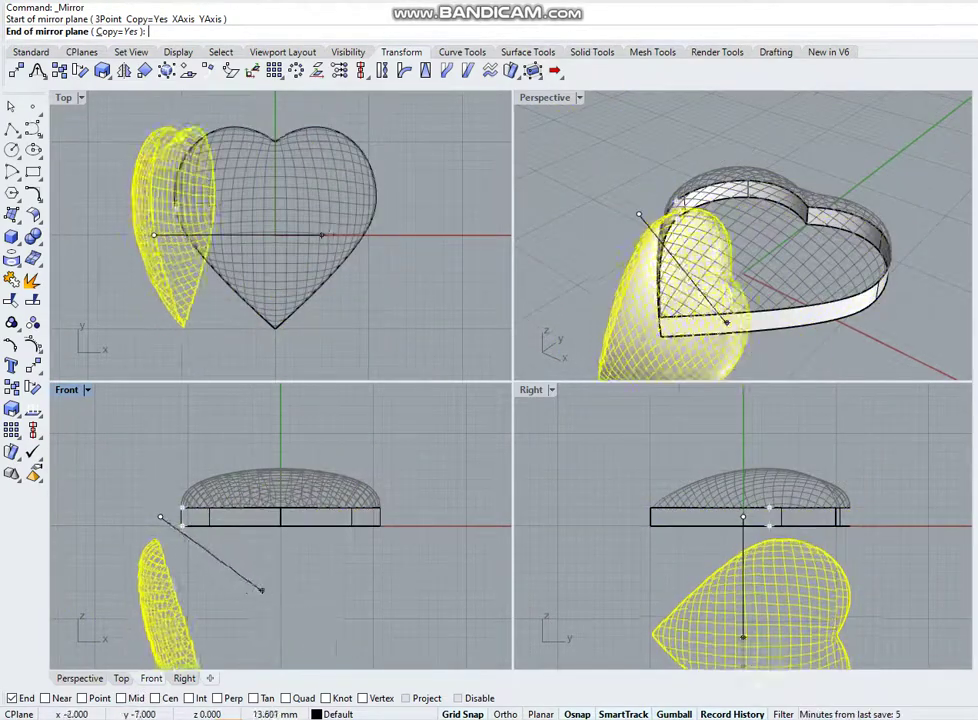
scroll(244, 544, "up", 3)
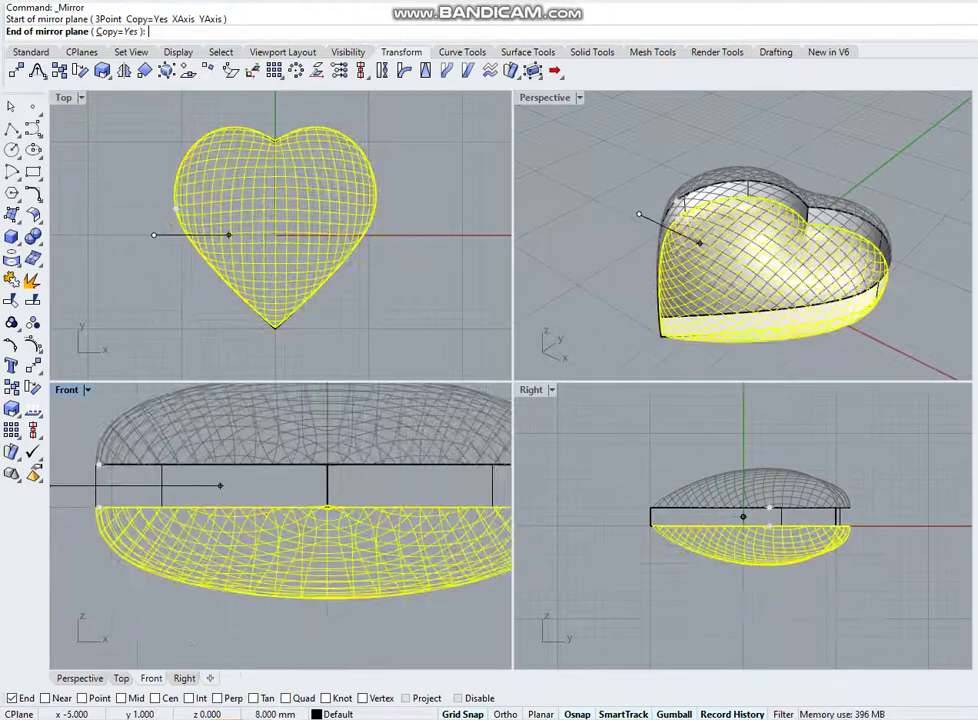
left_click(220, 486)
left_click(613, 245)
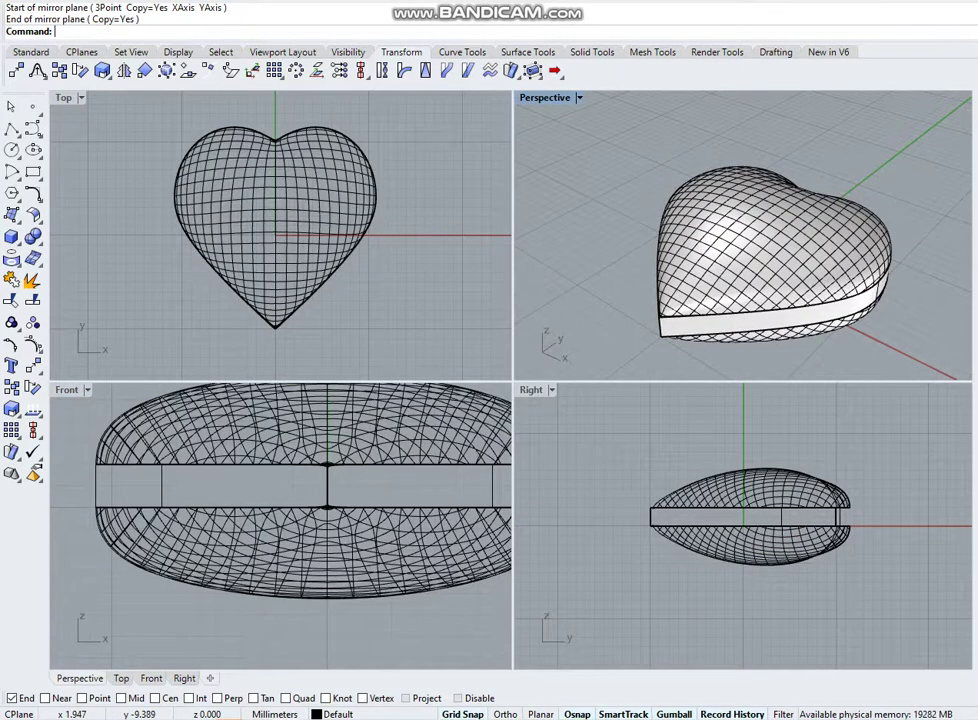
Delete the extruded side band between the two domed heart surfaces and accept the broken history
scroll(742, 235, "down", 2)
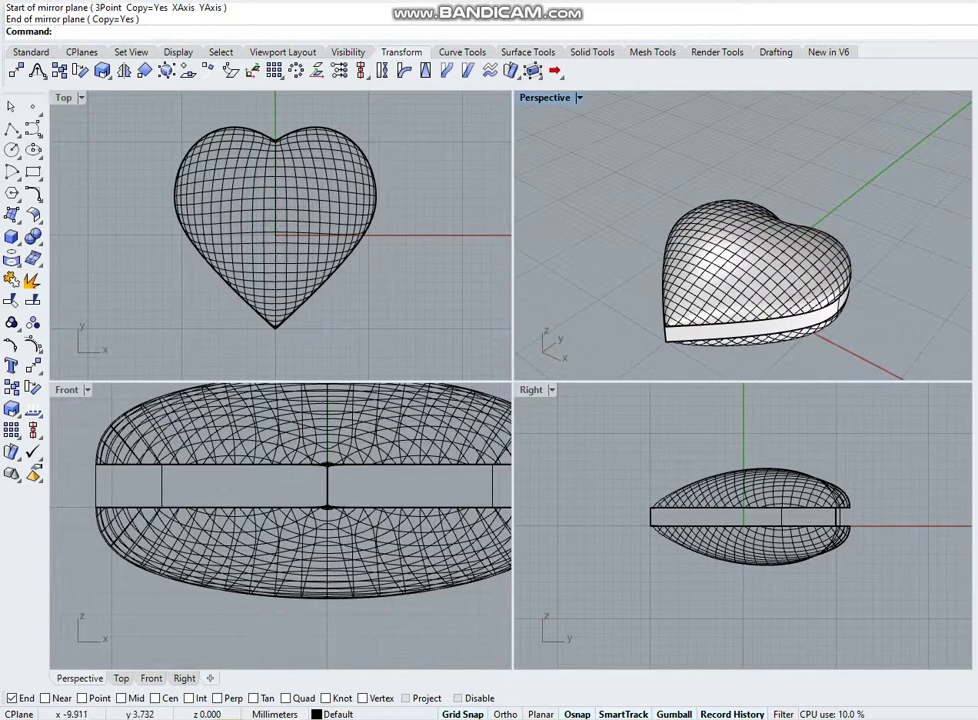
left_click(650, 513)
key("Delete")
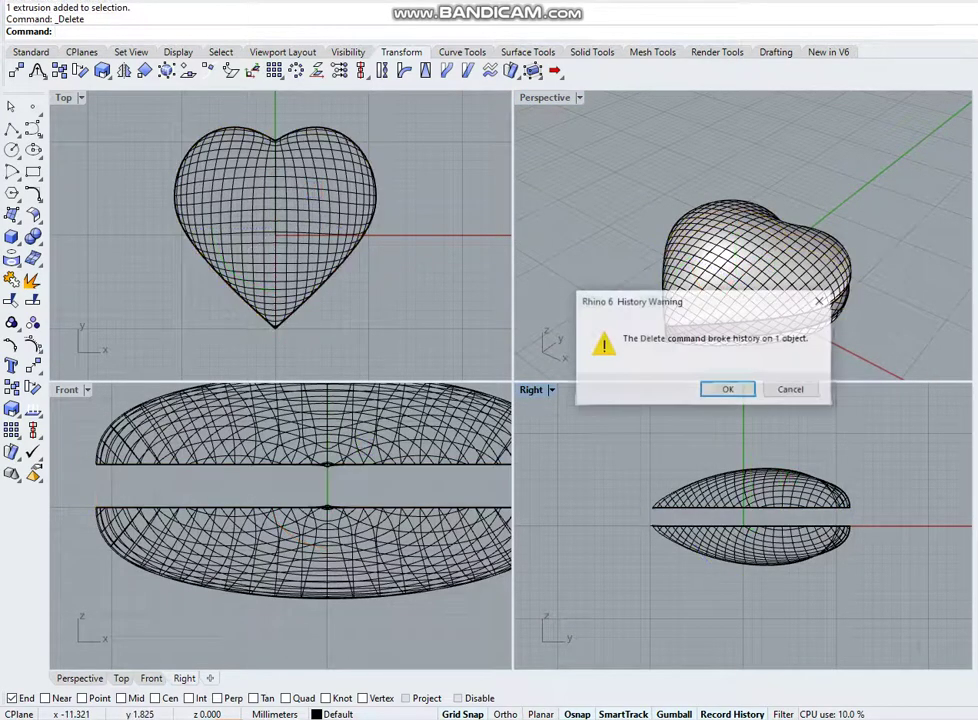
left_click(725, 392)
Blend the upper and lower dome edges along the heart's right half with curvature continuity on both edges
right_click_drag(716, 360, 625, 292)
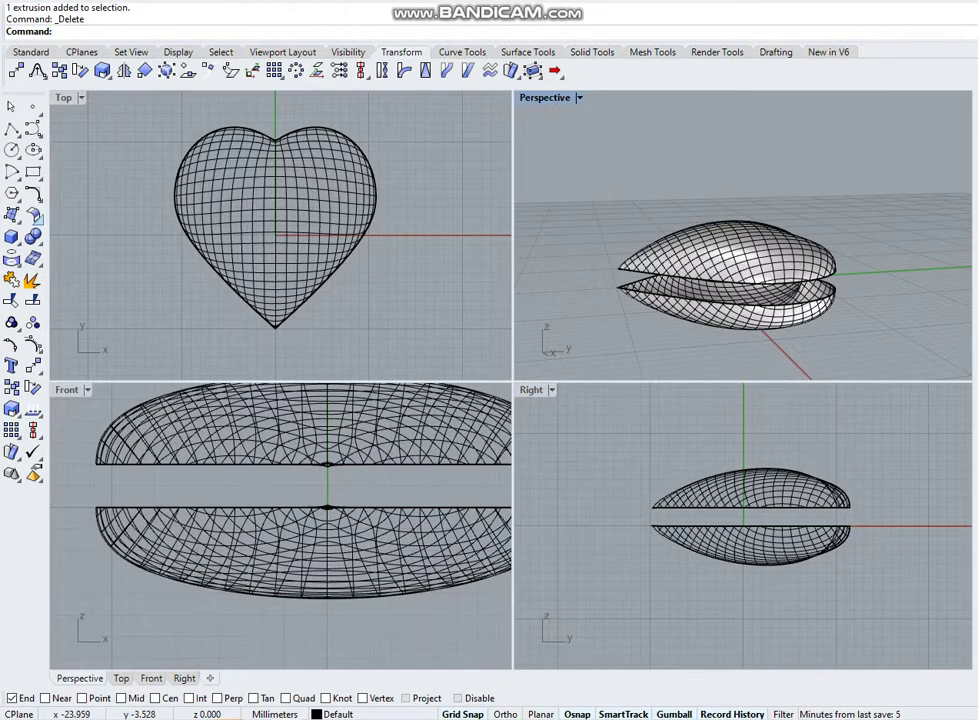
left_click(39, 220)
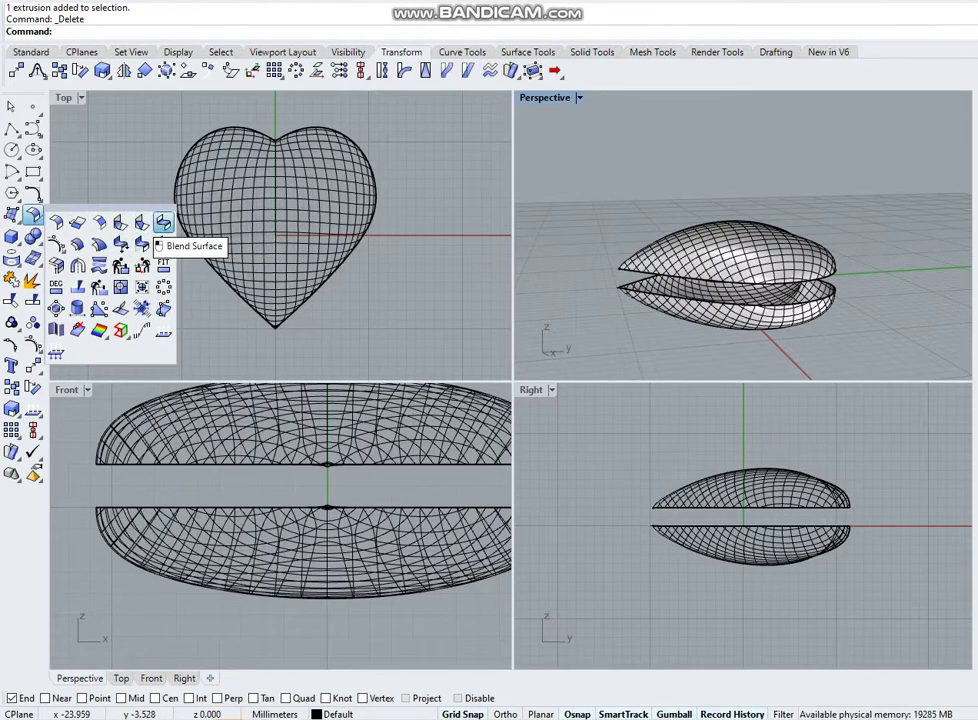
left_click(163, 222)
left_click(631, 272)
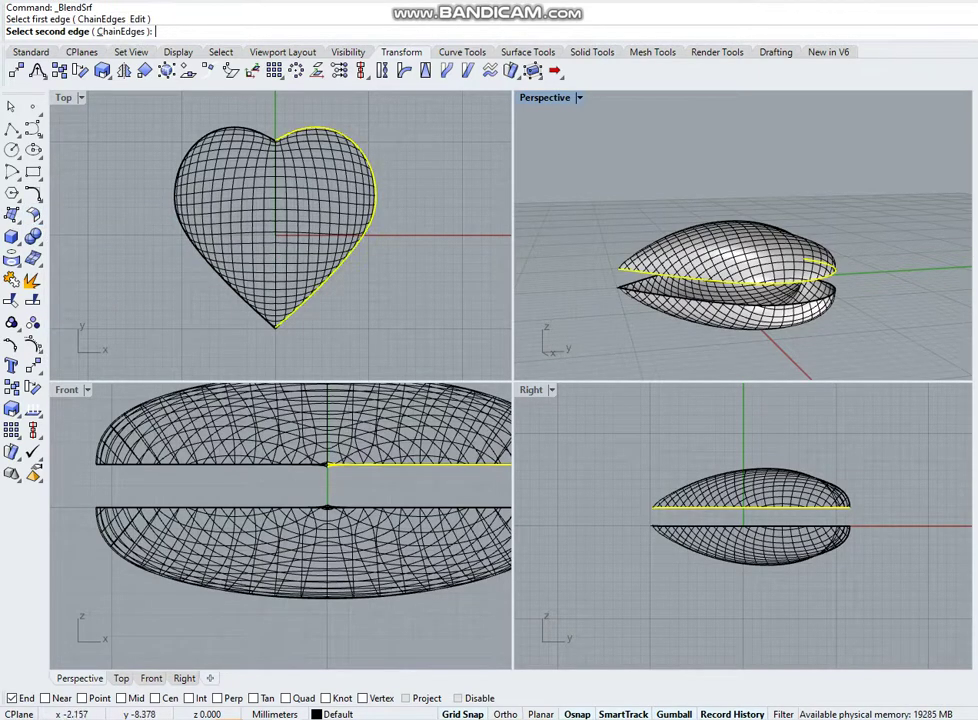
left_click(641, 292)
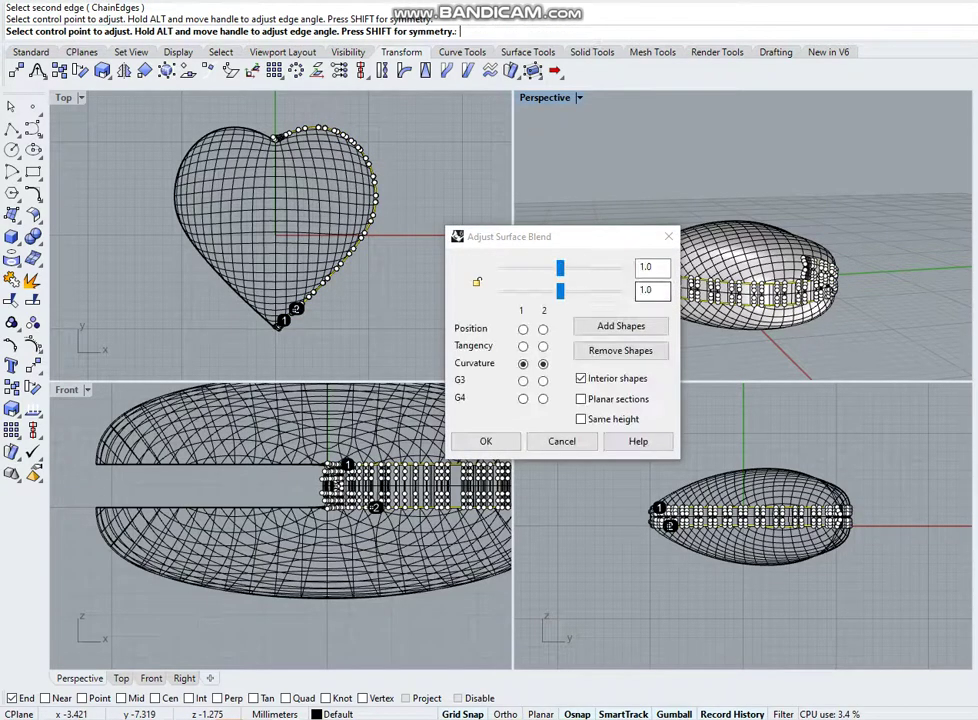
left_click(485, 440)
Blend the upper and lower dome edges along the heart's left half to close the remaining side gap
right_click_drag(628, 315, 686, 298)
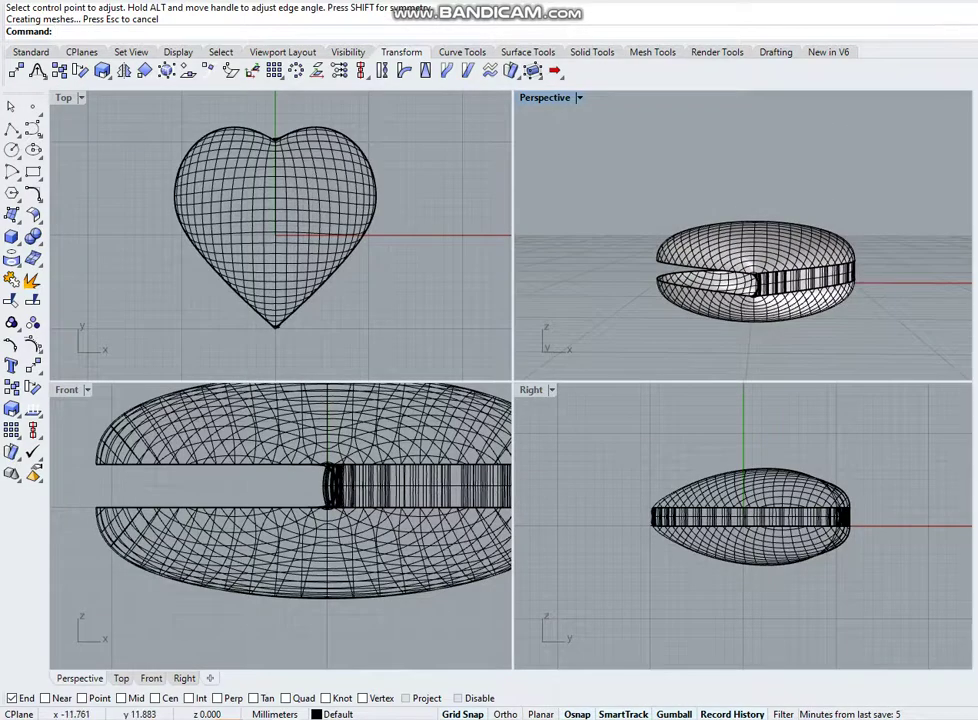
key("Return")
left_click(688, 264)
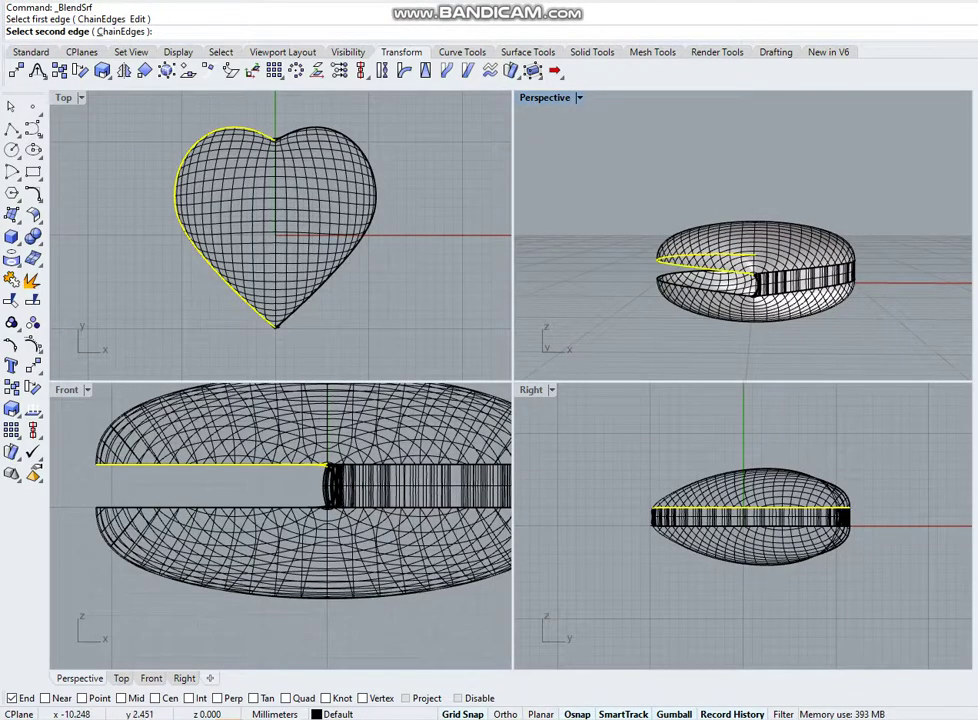
left_click(183, 226)
left_click(484, 441)
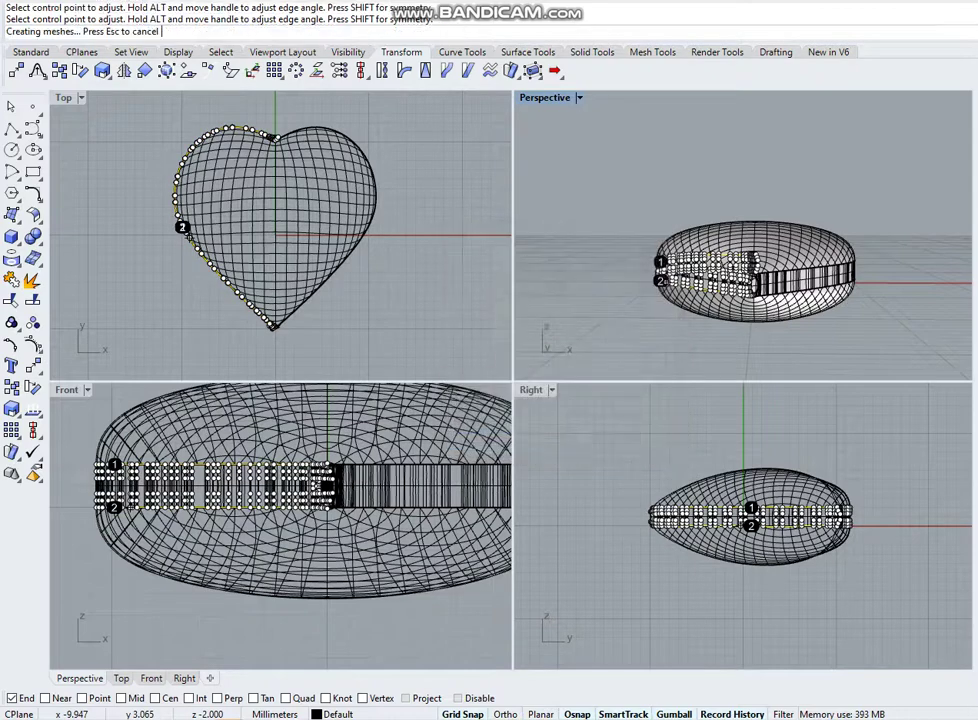
Join the two domes and both blend surfaces into one polysurface, accept the broken history and deselect everything
right_click_drag(637, 240, 684, 345)
left_click_drag(628, 136, 852, 352)
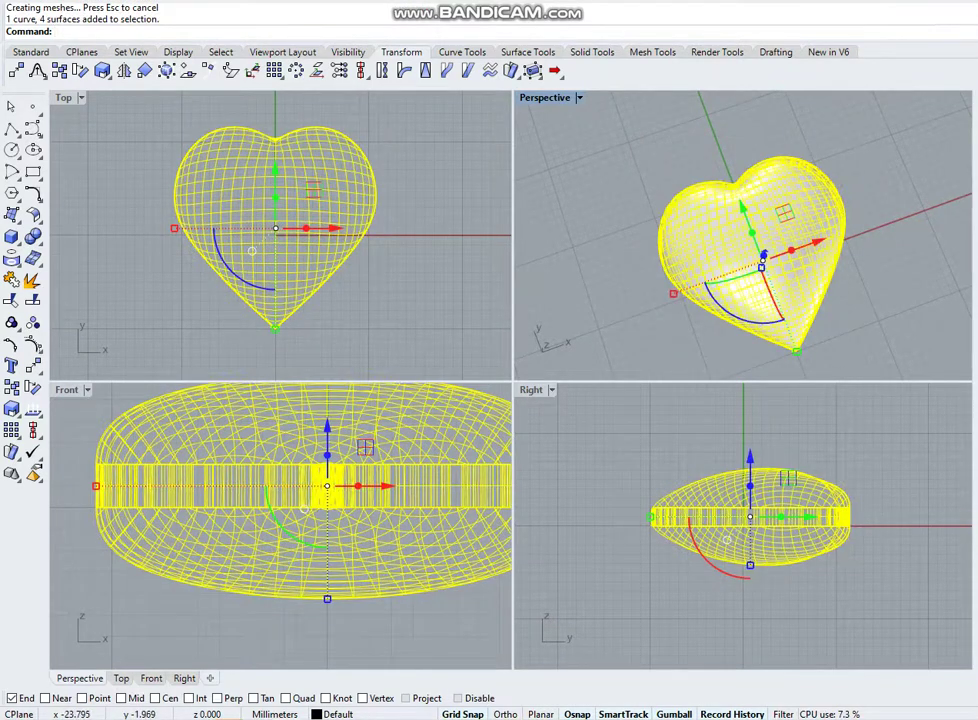
key("ctrl+j")
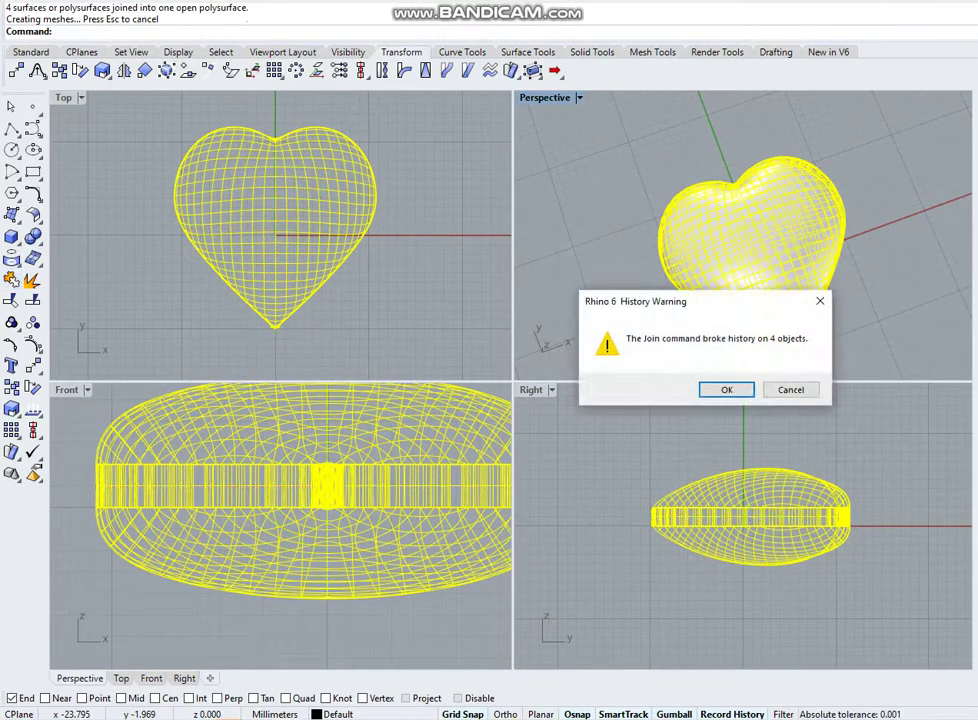
key("Return")
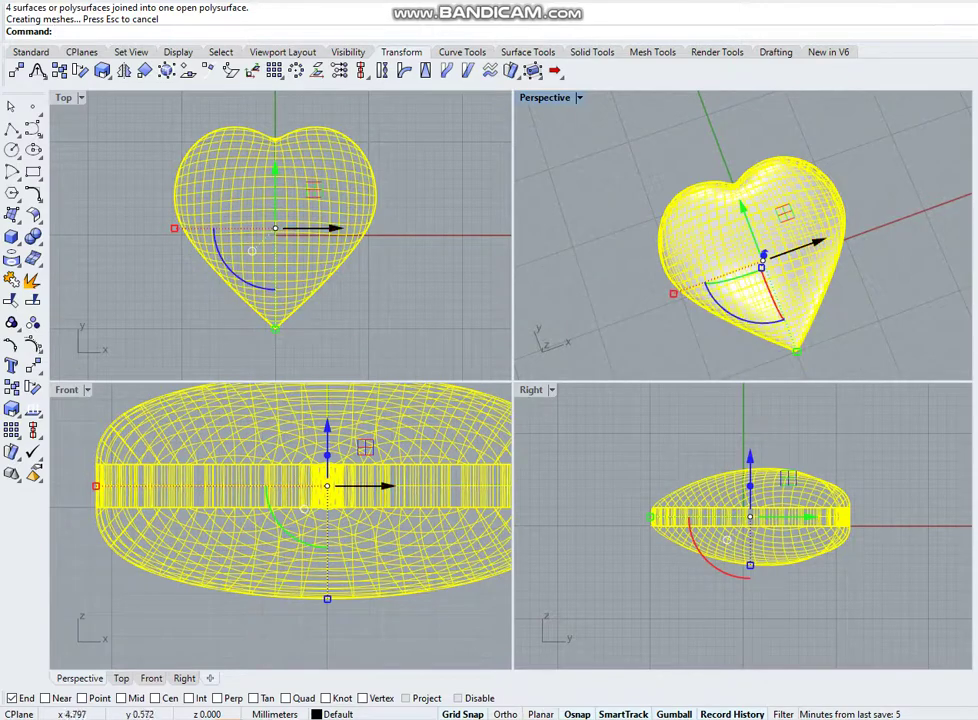
right_click_drag(850, 245, 745, 255)
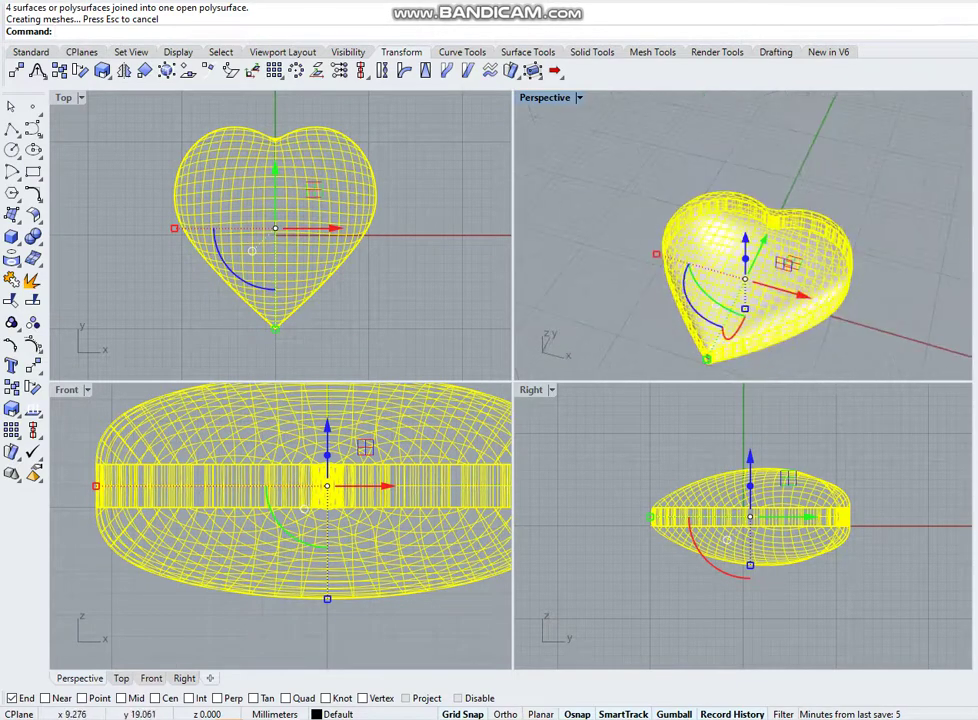
key("Escape")
Draw a 4 mm diameter circle in the Top view, centred on the green axis at y 13 above the heart's notch
scroll(796, 287, "up", 4)
scroll(793, 292, "down", 6)
right_click_drag(876, 300, 818, 336)
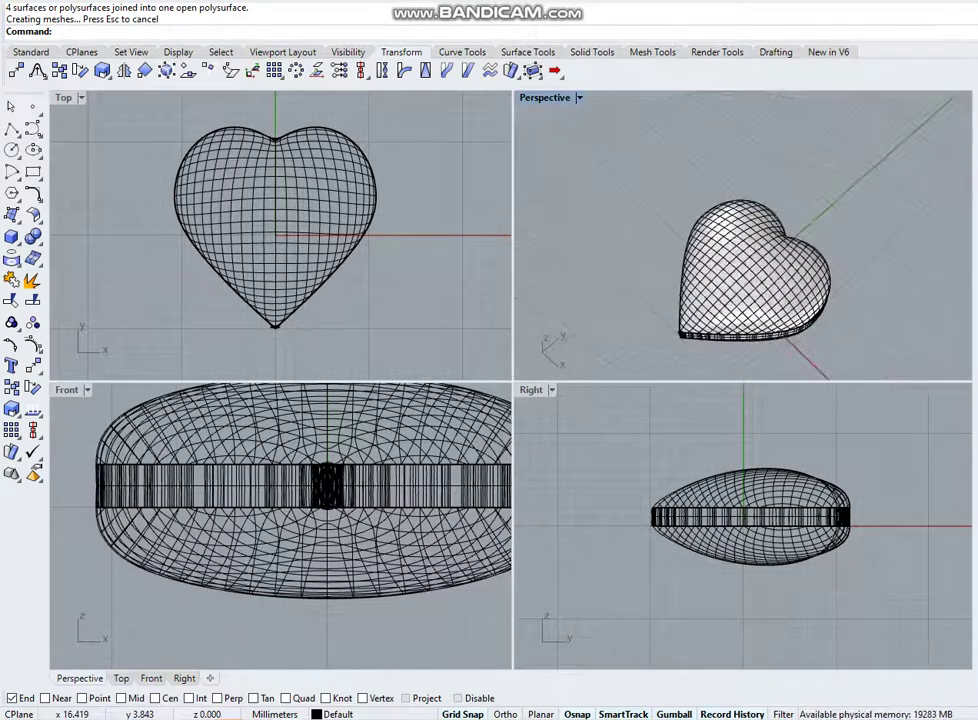
right_click_drag(405, 182, 411, 208)
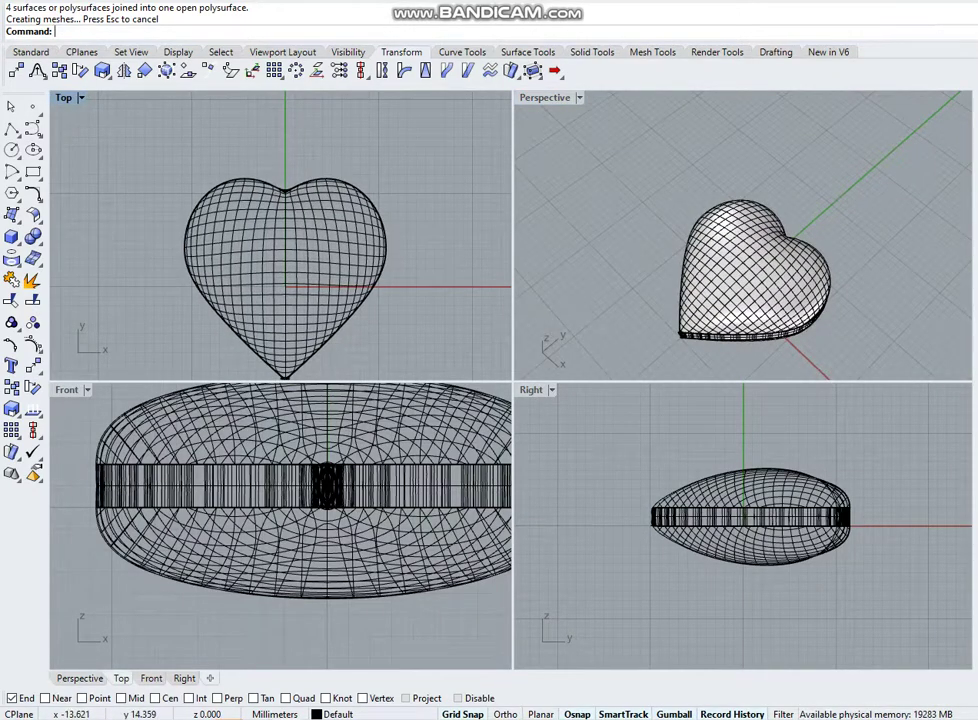
left_click(11, 149)
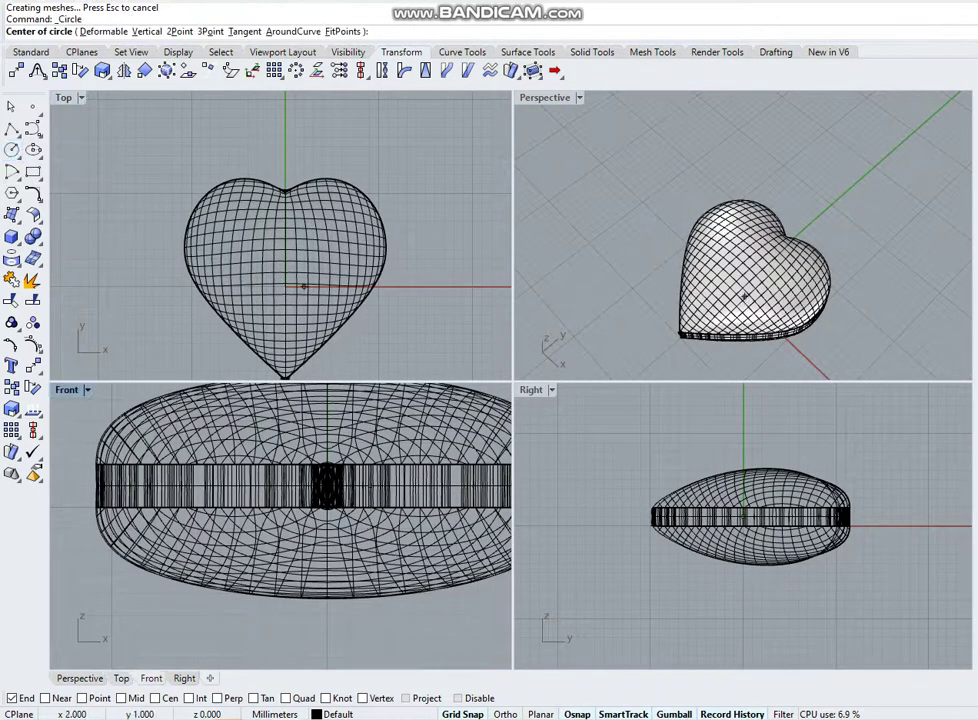
left_click(285, 165)
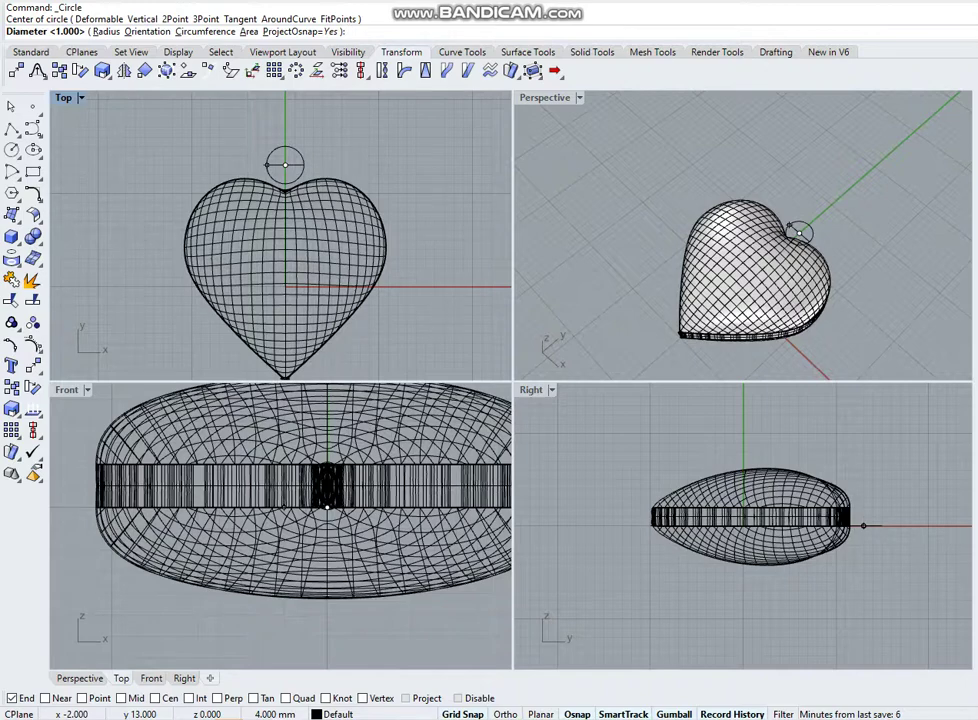
key("Return")
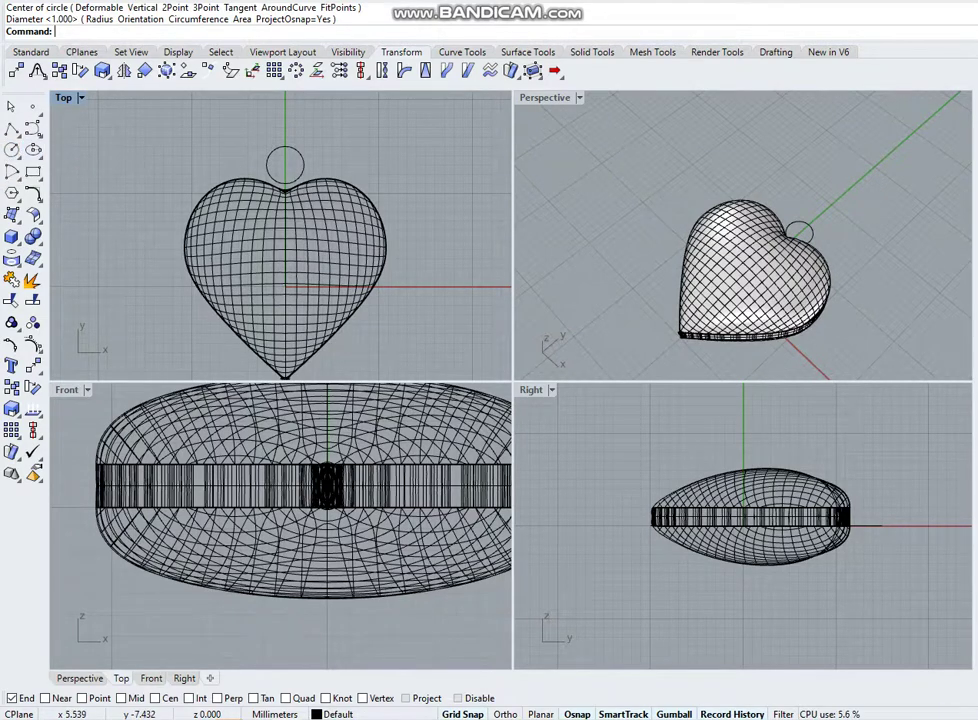
With grid snap off and Near and Quad snaps on, draw a 0.8 mm diameter Front-view circle centred on the 4 mm circle's right quadrant
left_click(462, 714)
left_click(12, 150)
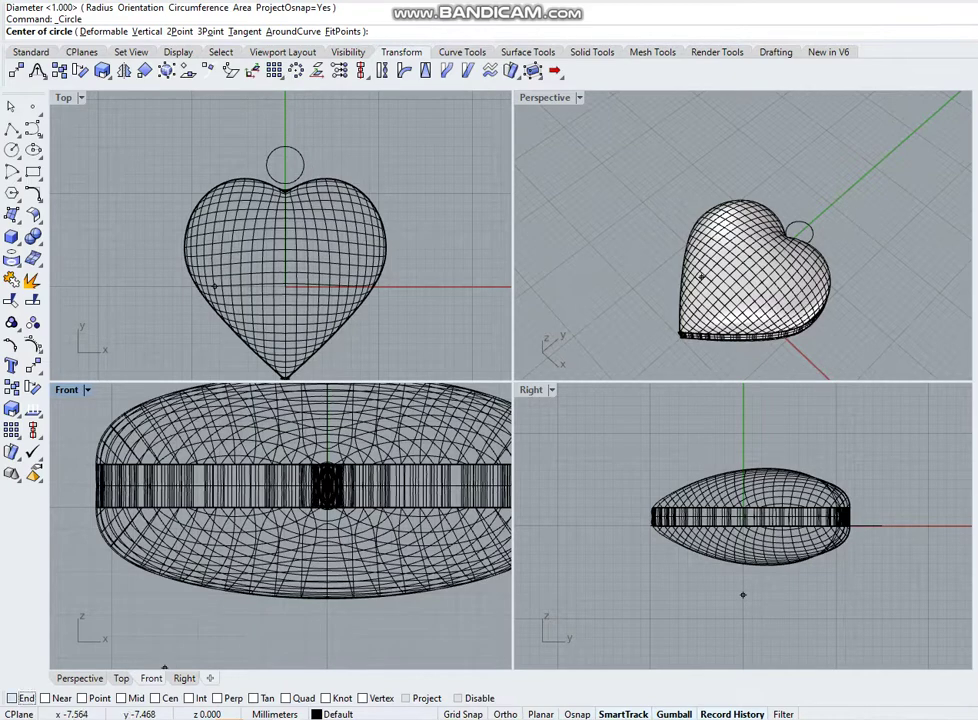
left_click(46, 698)
left_click(254, 698)
left_click(286, 698)
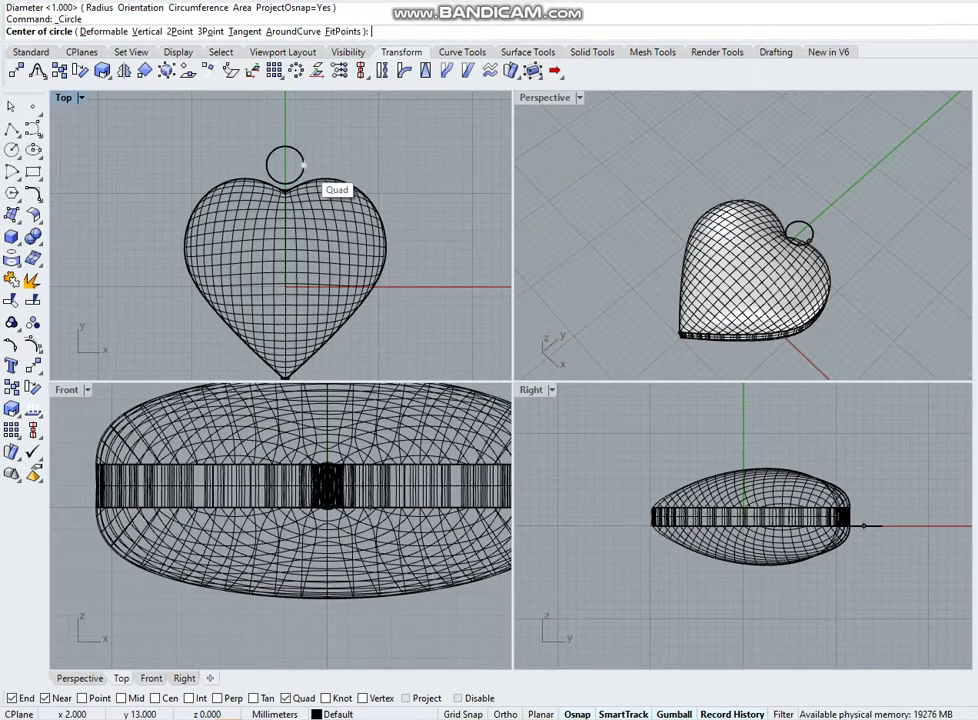
left_click(303, 164)
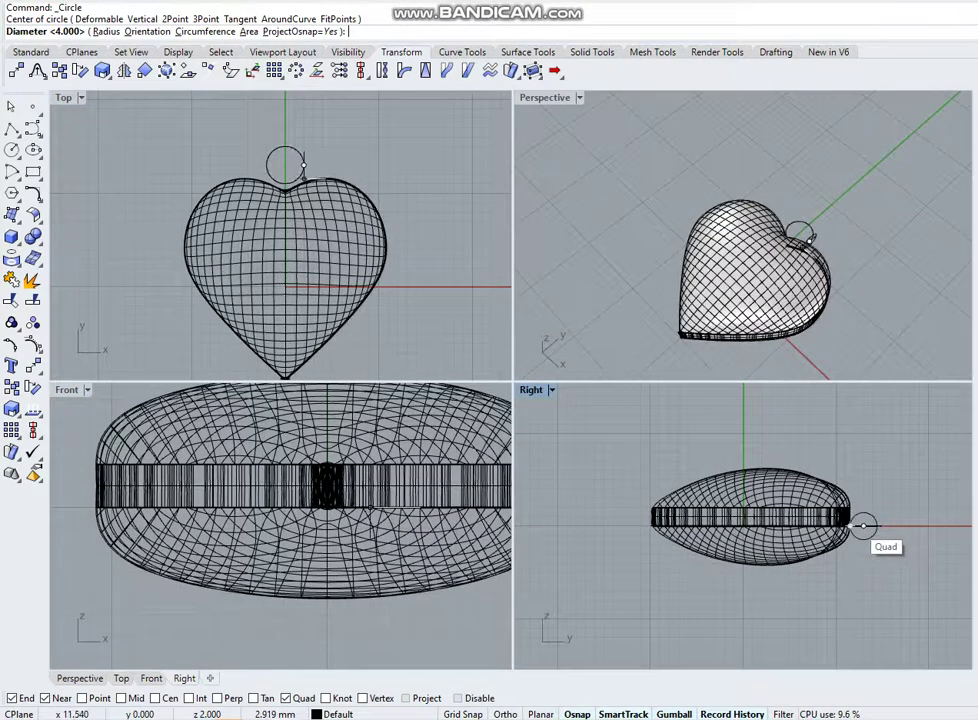
scroll(368, 500, "up", 2)
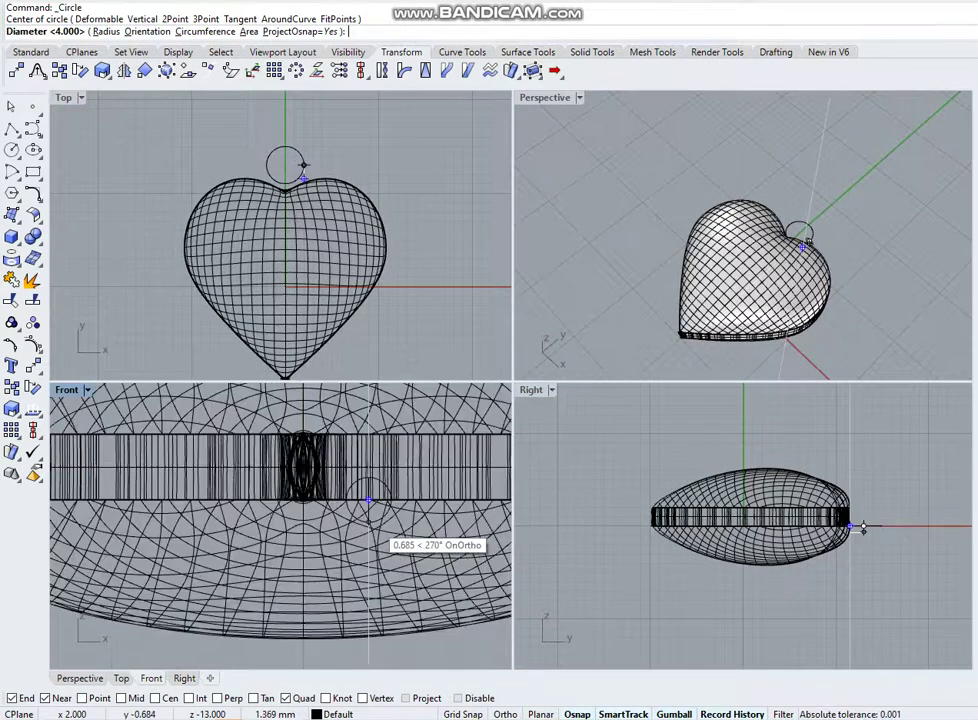
scroll(368, 500, "up", 3)
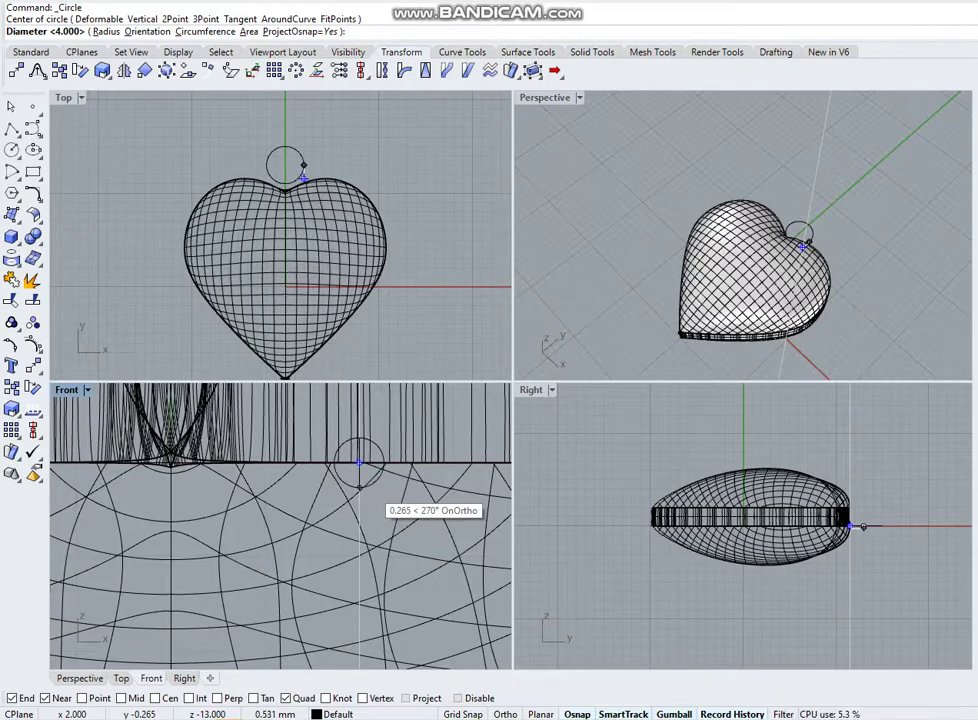
type("0.")
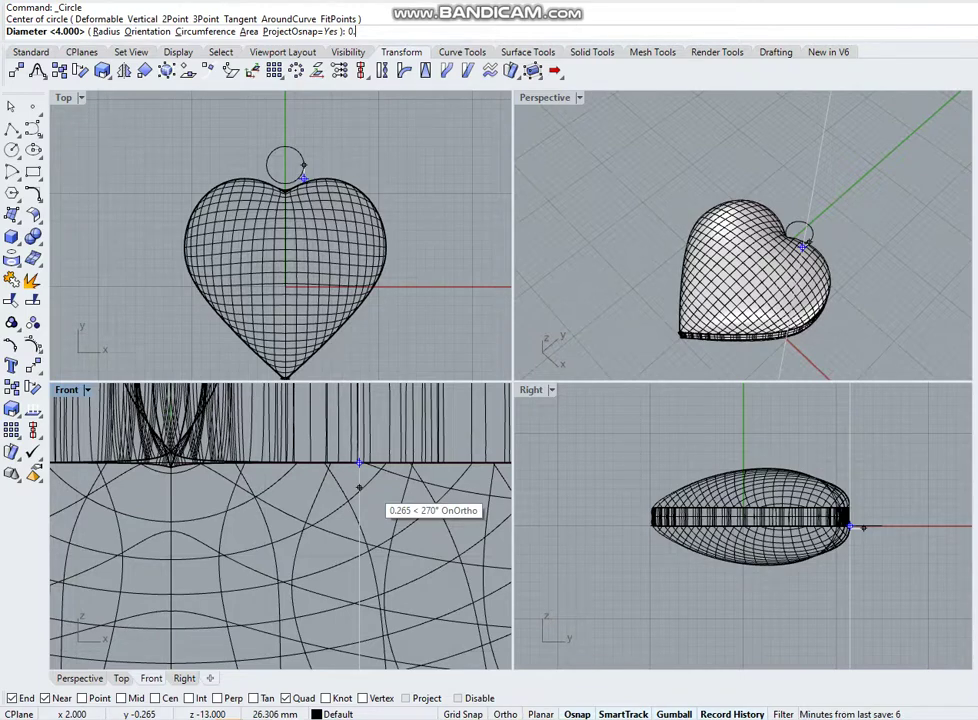
type("8")
key("Return")
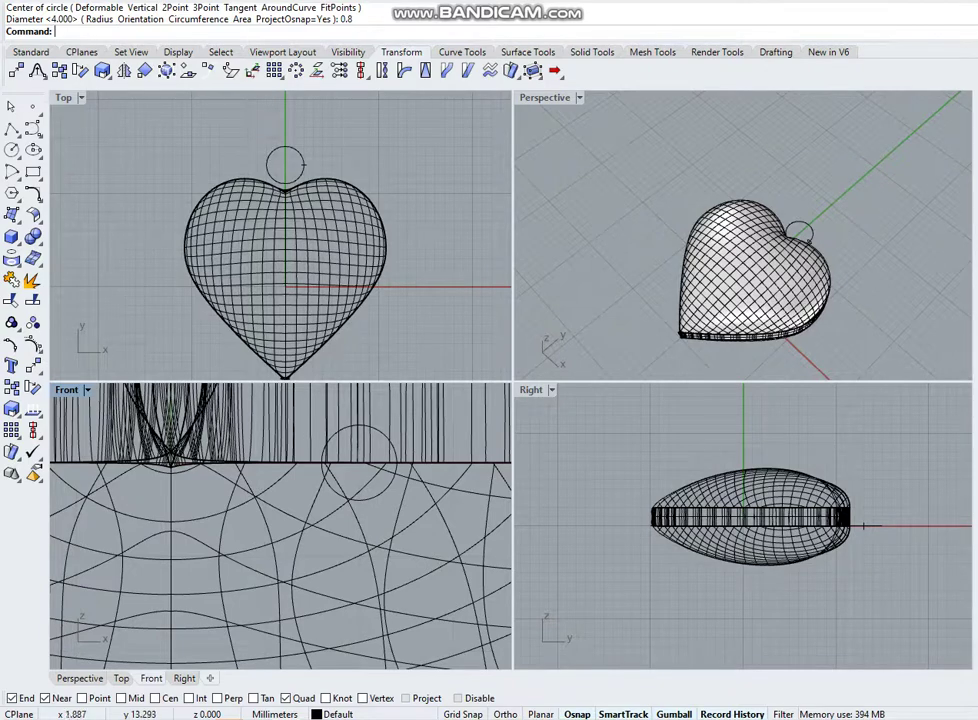
Sweep the 0.8 mm circle along the 4 mm circle with Sweep 1 Rail, Freeform style and unchanged cross sections, to form a ring
scroll(304, 165, "up", 5)
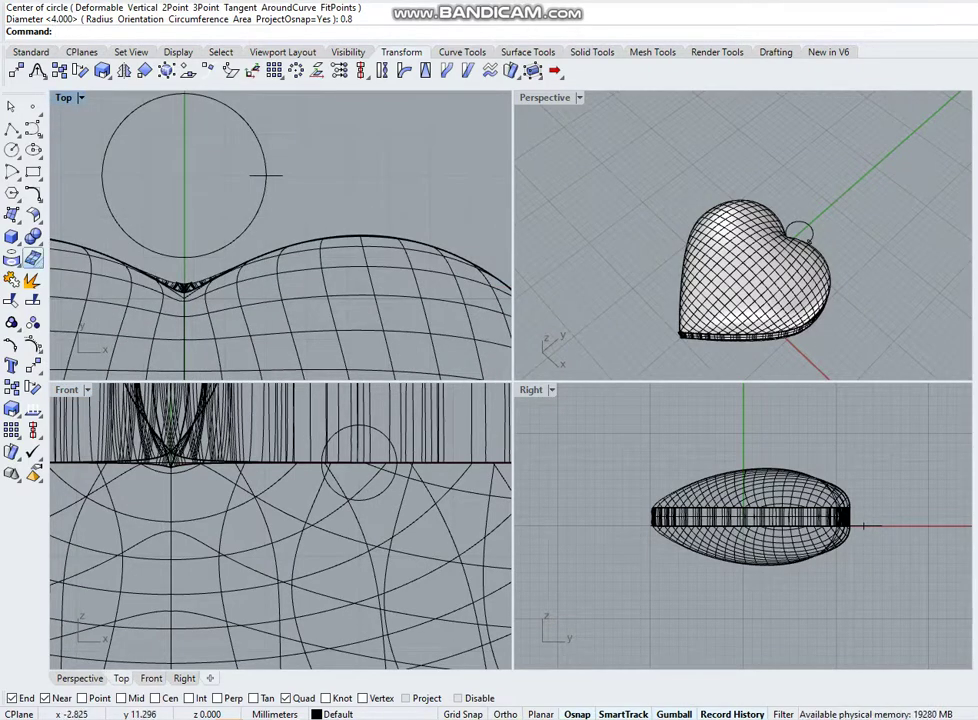
left_click(11, 214)
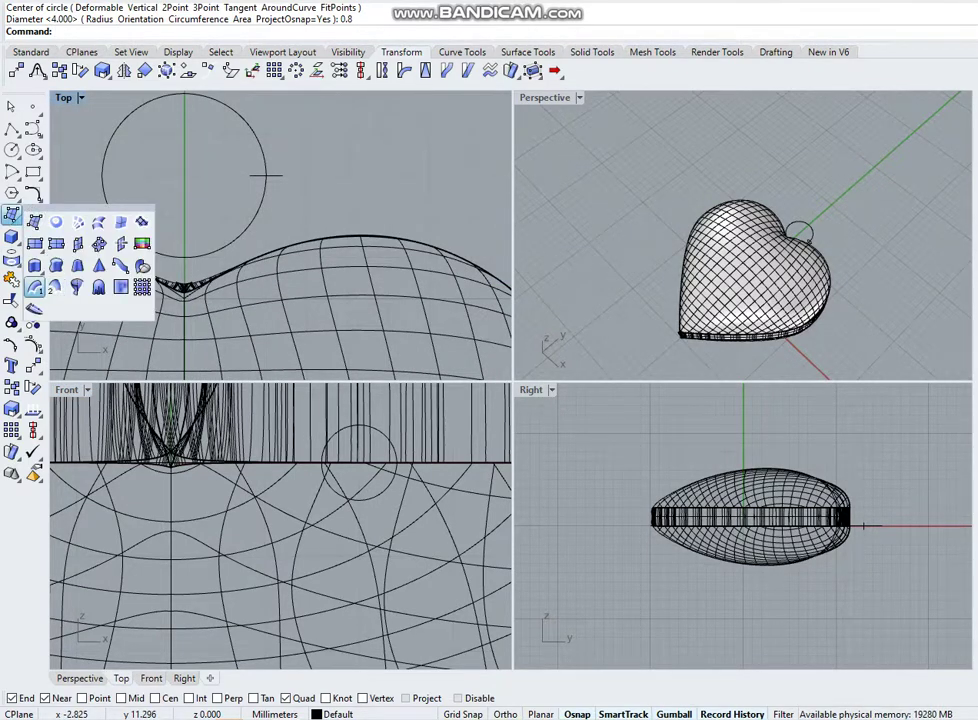
left_click(35, 288)
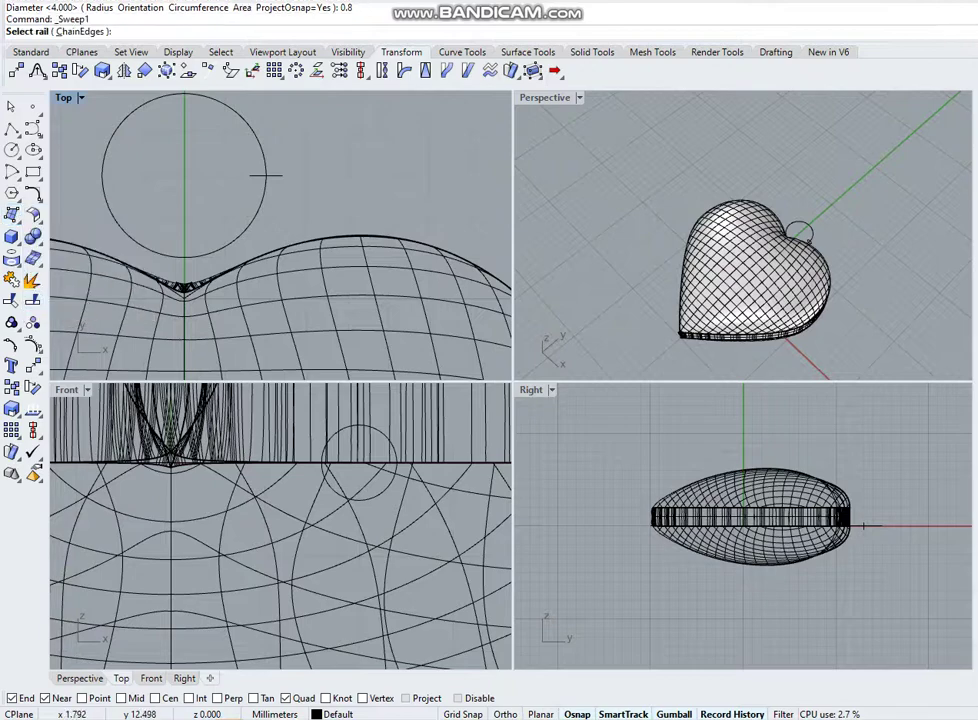
left_click(265, 175)
left_click(265, 175)
key("Return")
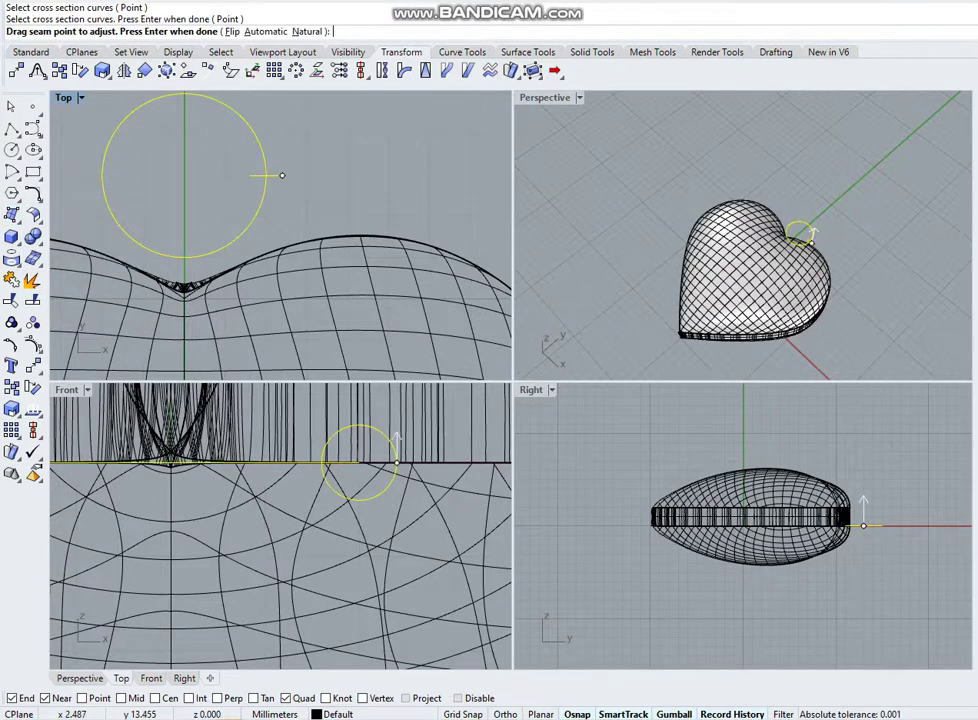
key("Return")
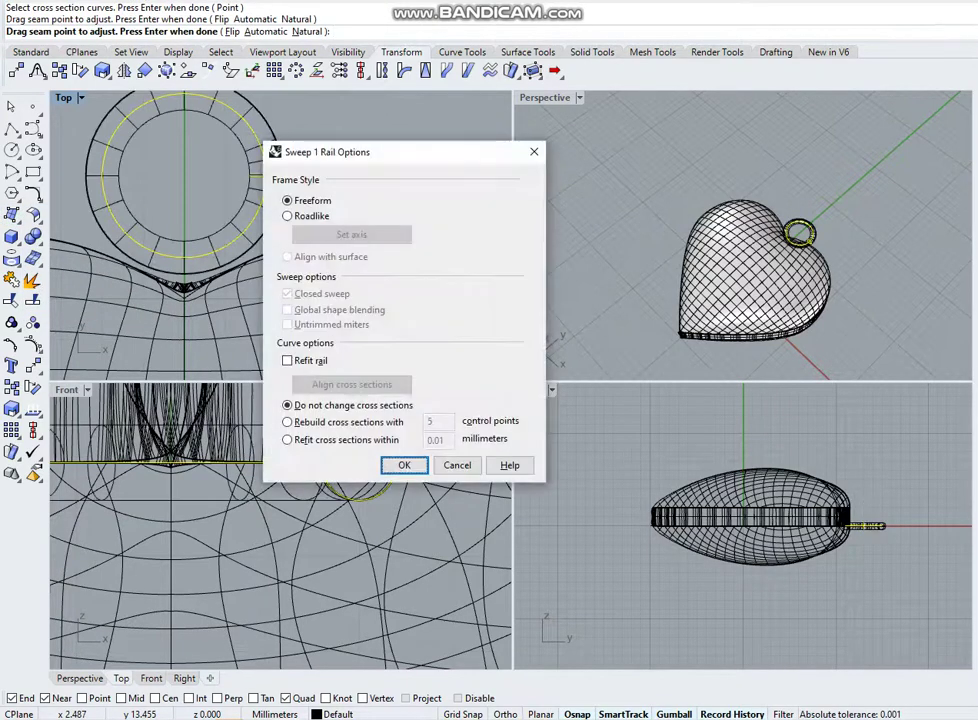
key("Return")
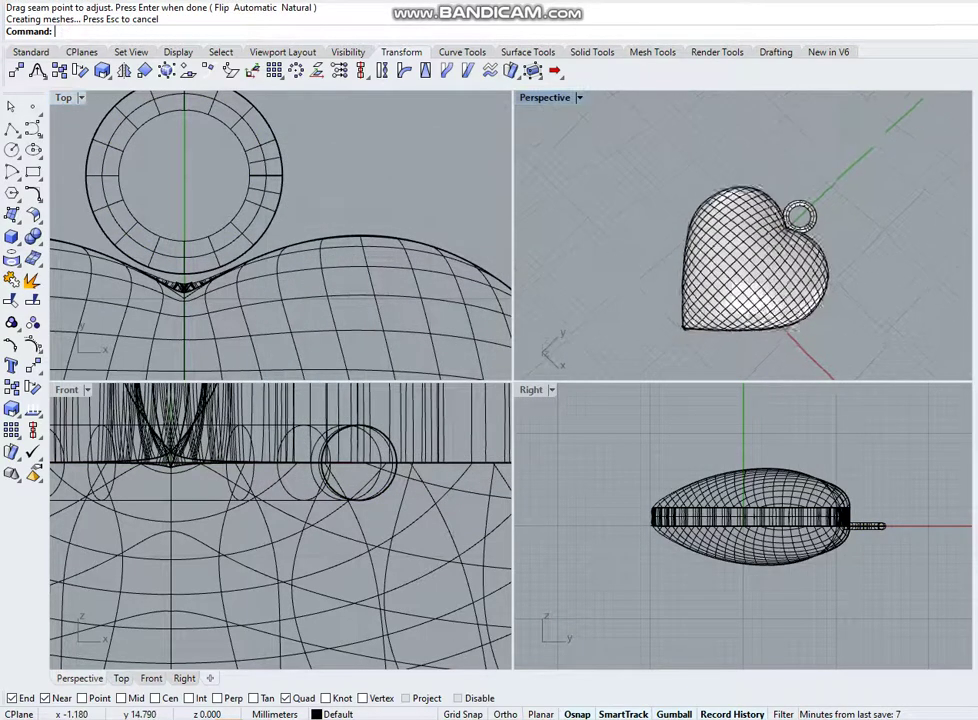